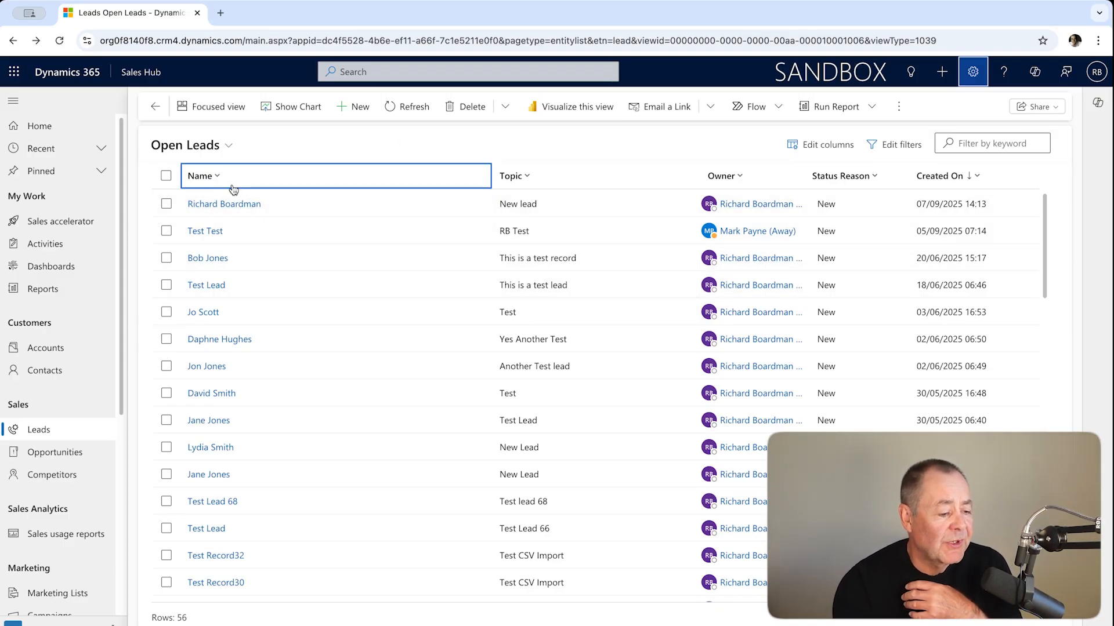
- Start a new lead with the topic Test and fill in the contact's first and last name
left_click(354, 107)
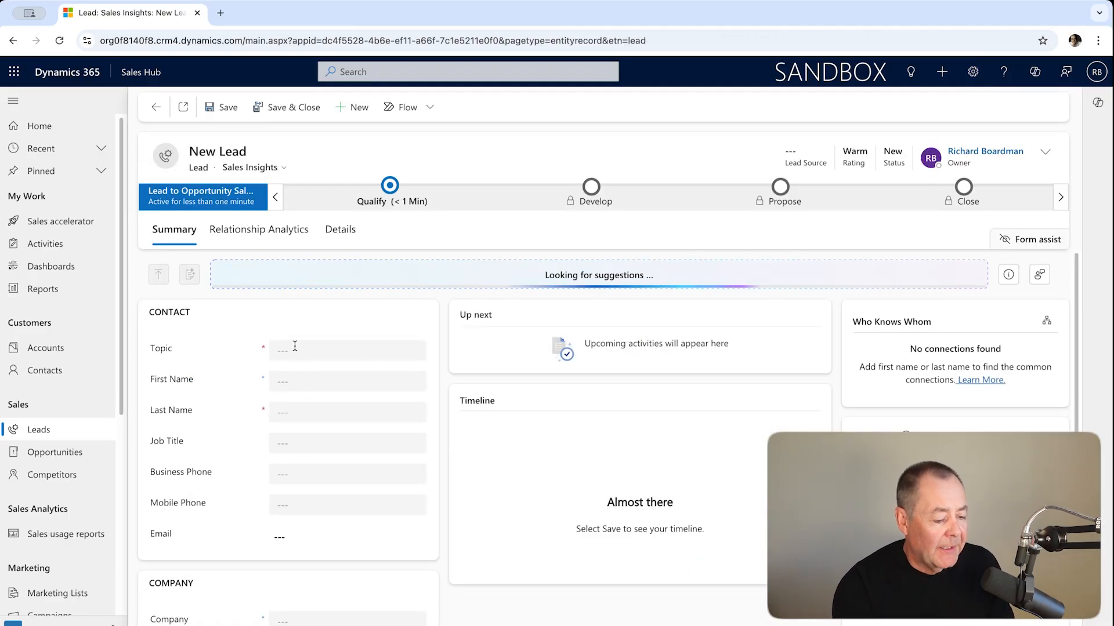
left_click(294, 345)
left_click(355, 401)
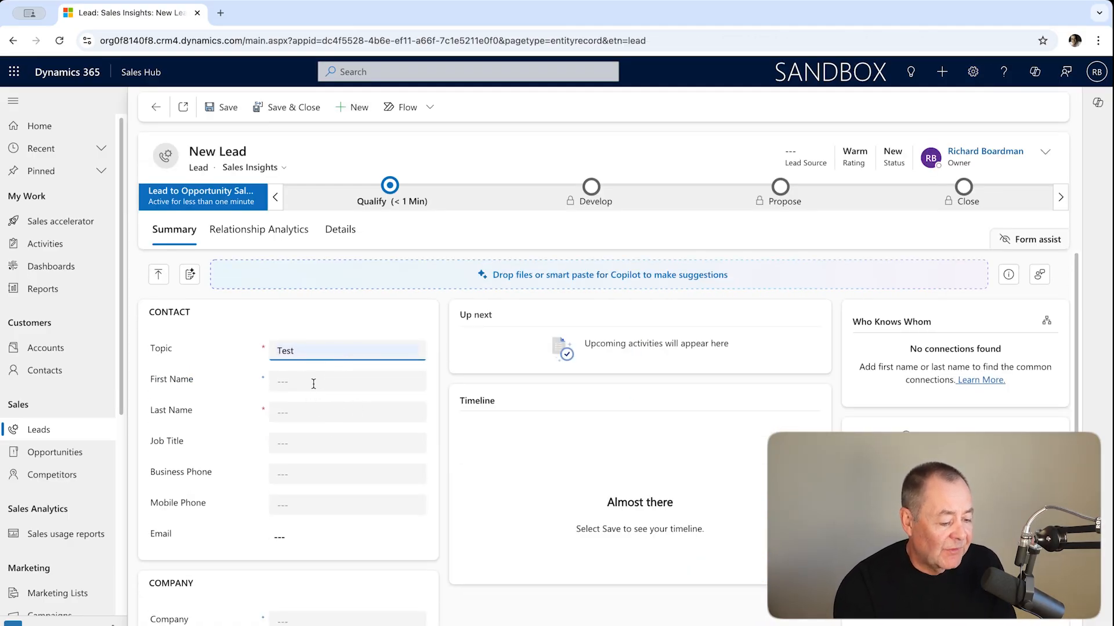
left_click(313, 384)
left_click(348, 405)
left_click(321, 415)
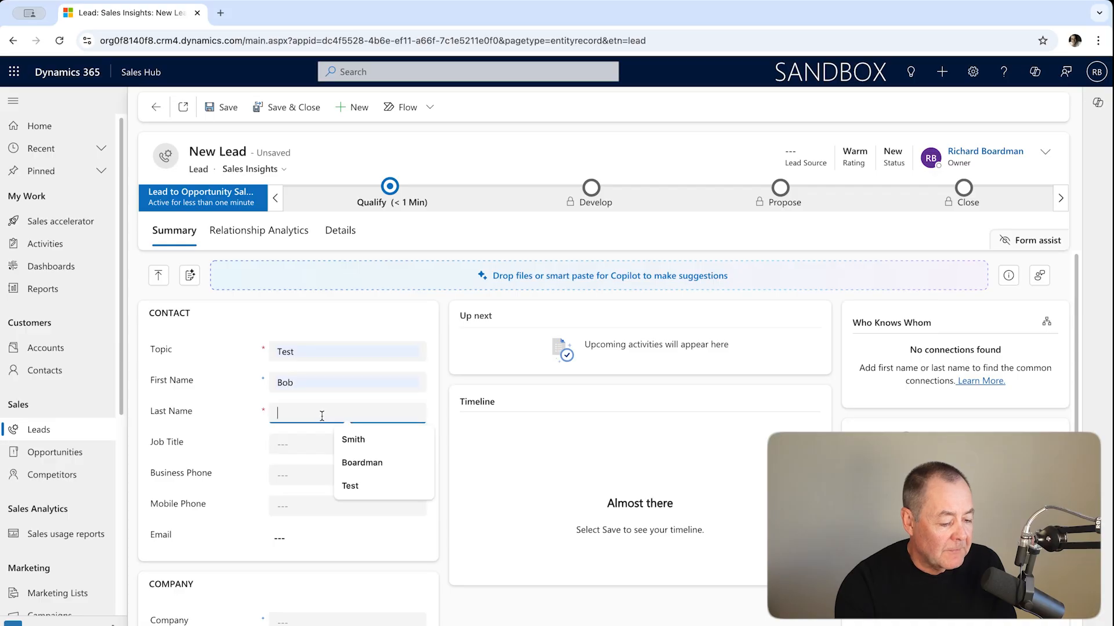
left_click(355, 441)
- Set the new lead's company to Smith Inc and save and close the record
scroll(315, 491, "down", 1)
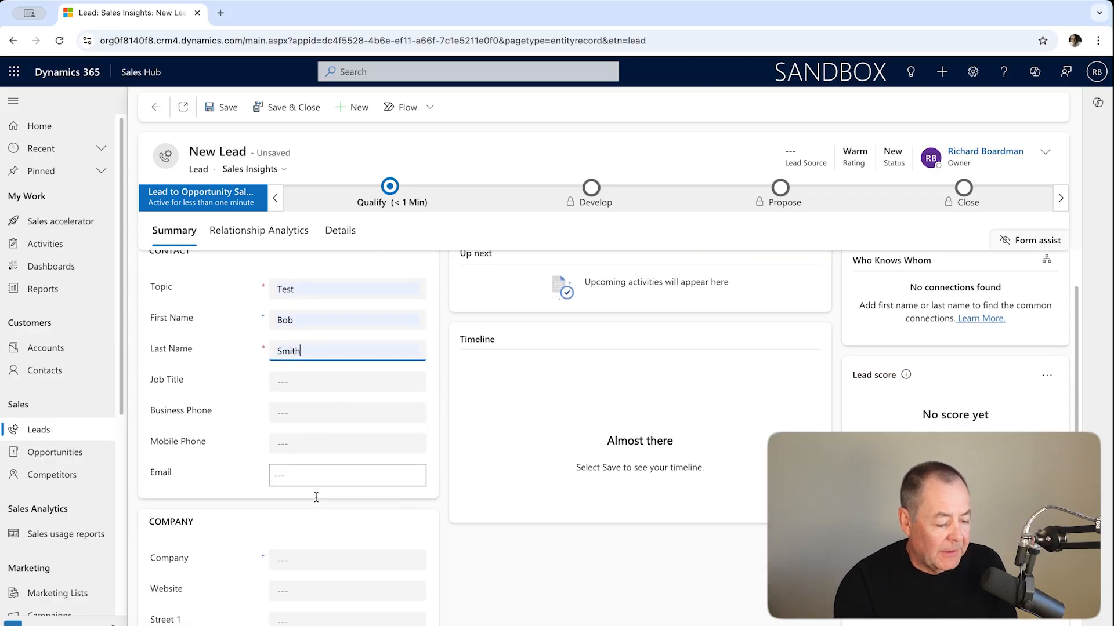
scroll(316, 493, "down", 2)
left_click(298, 448)
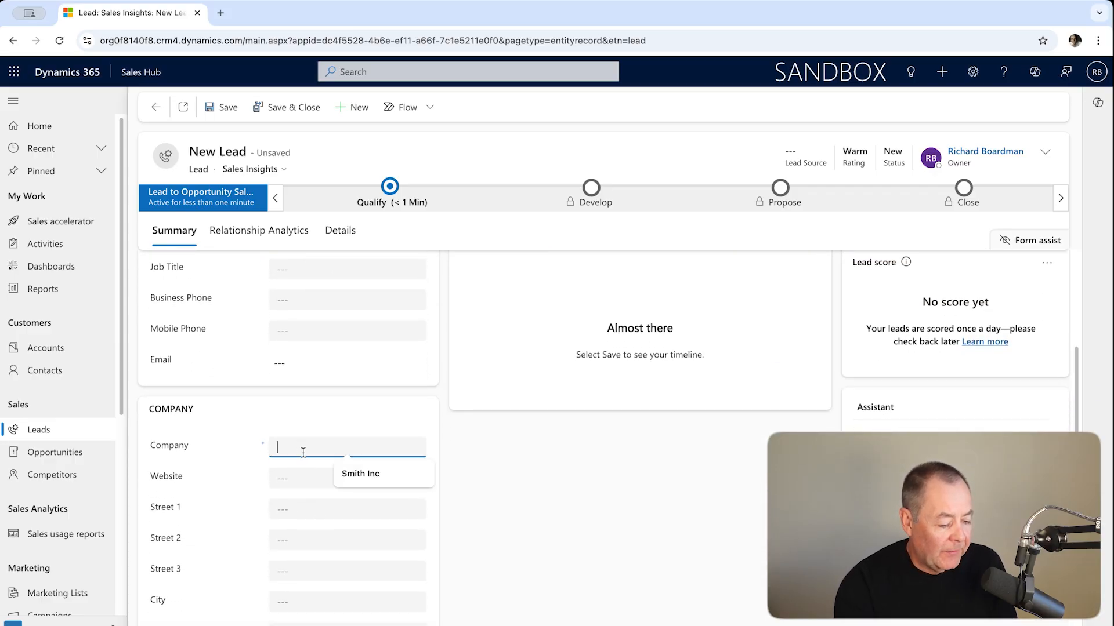
left_click(354, 474)
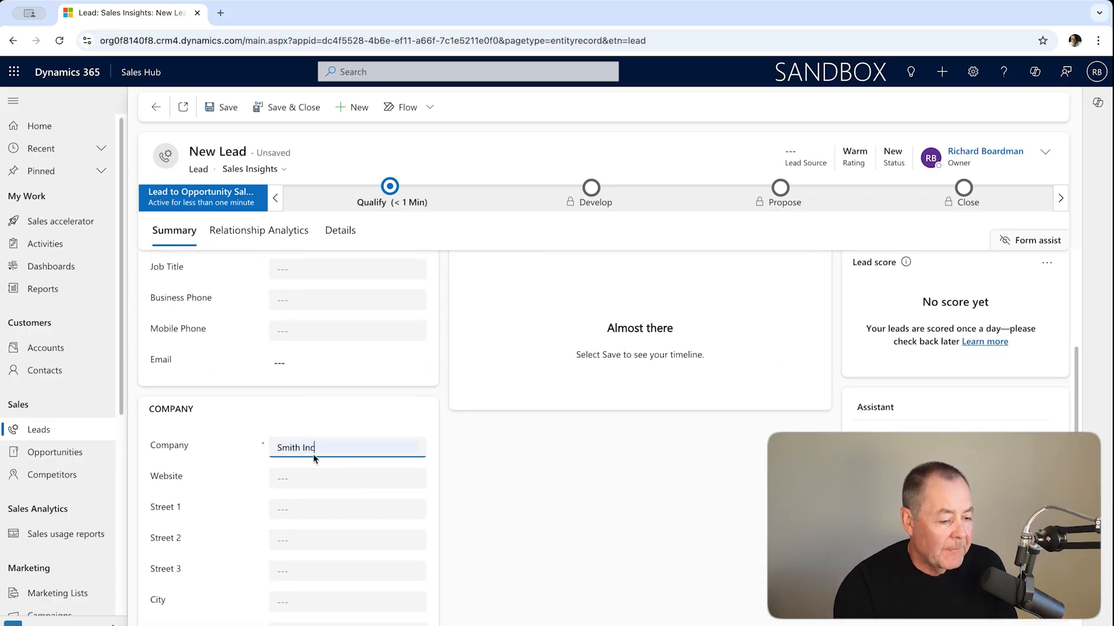
left_click(277, 110)
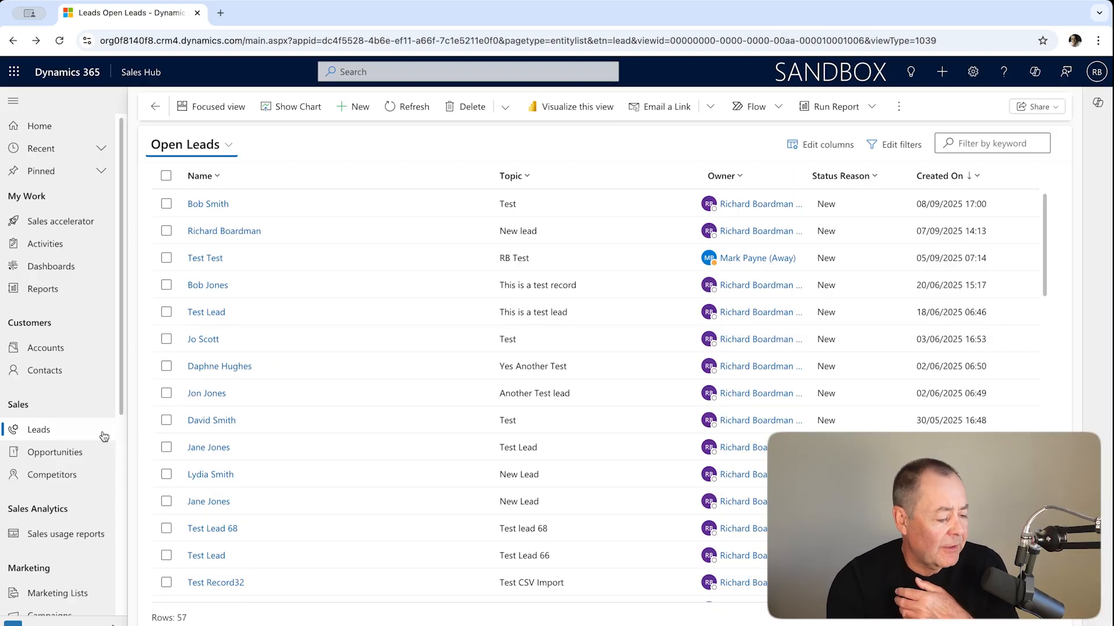
- Switch the leads list to the New Leads view
left_click(68, 432)
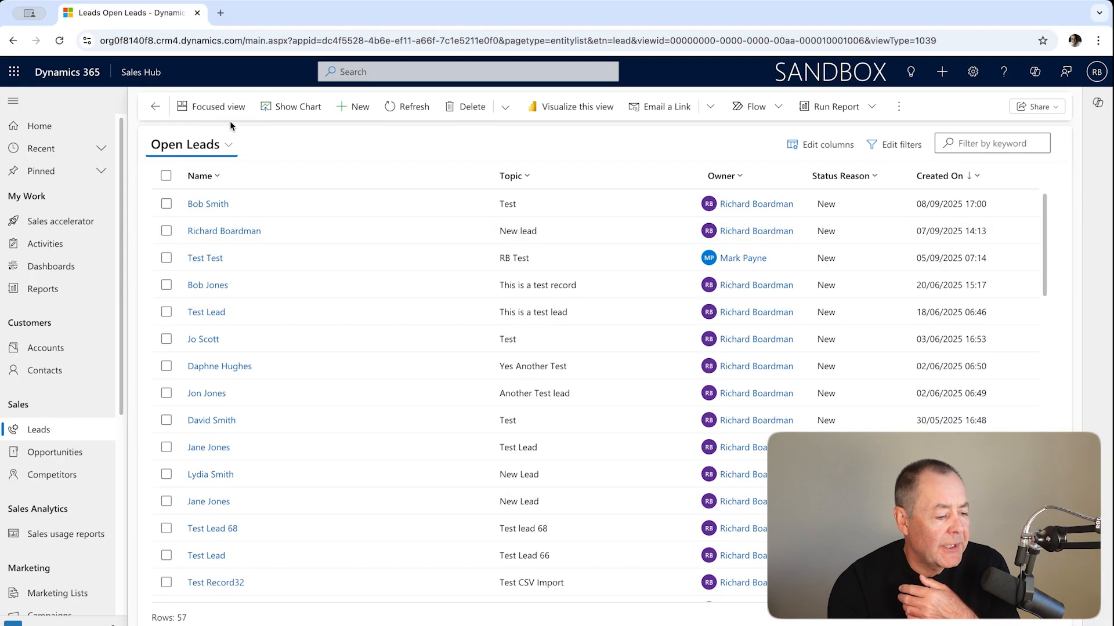
left_click(228, 145)
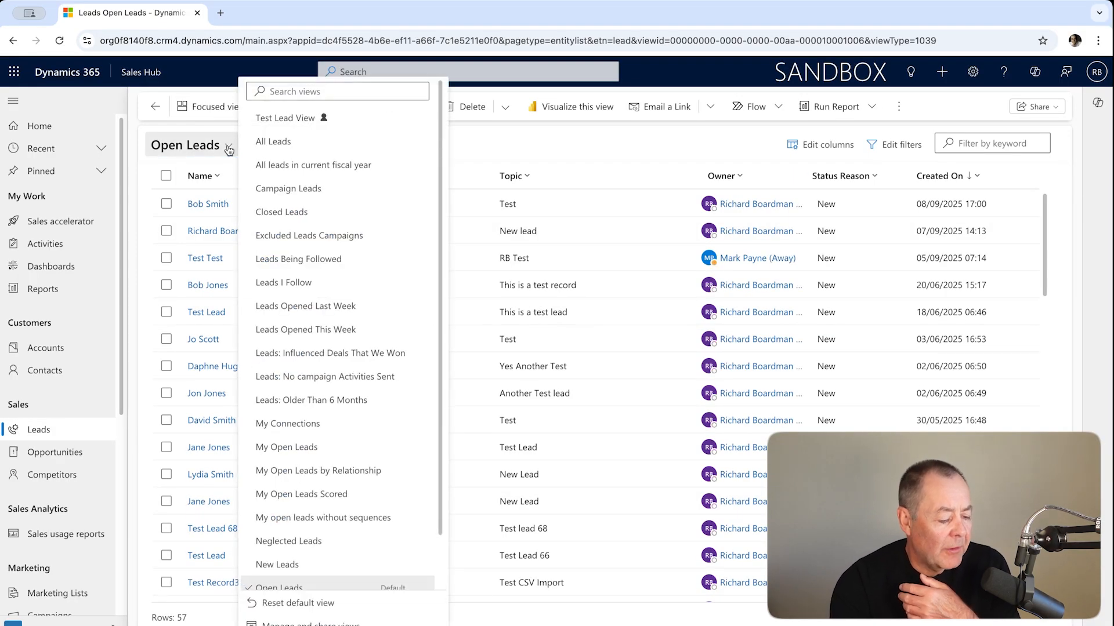
left_click(330, 565)
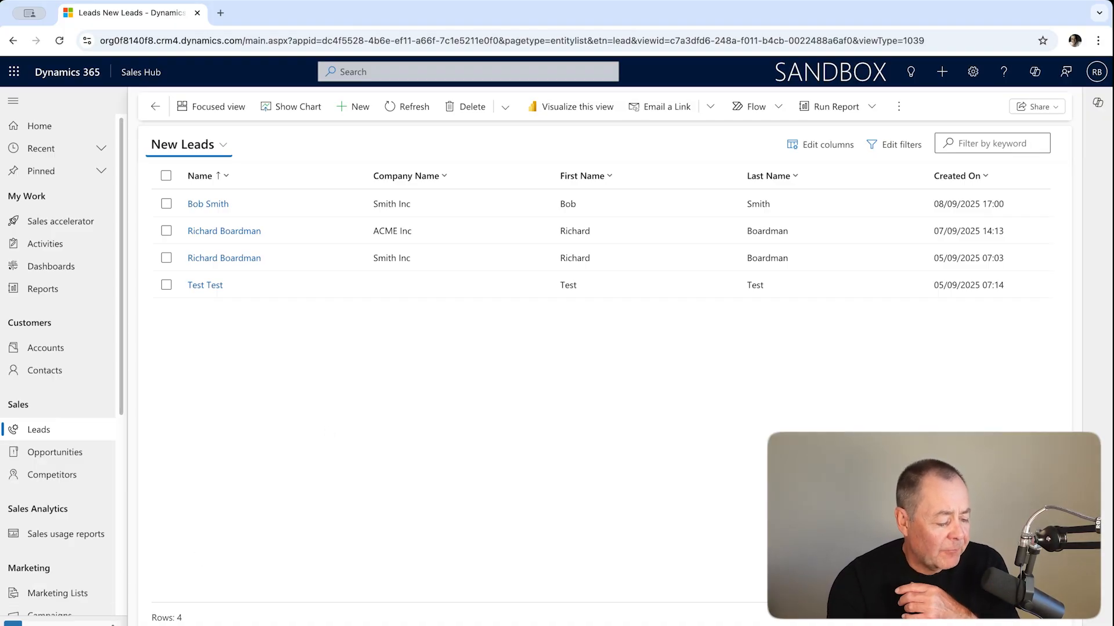
- Review the work assignment rules and the sequences in the Sales Insights settings
left_click(64, 623)
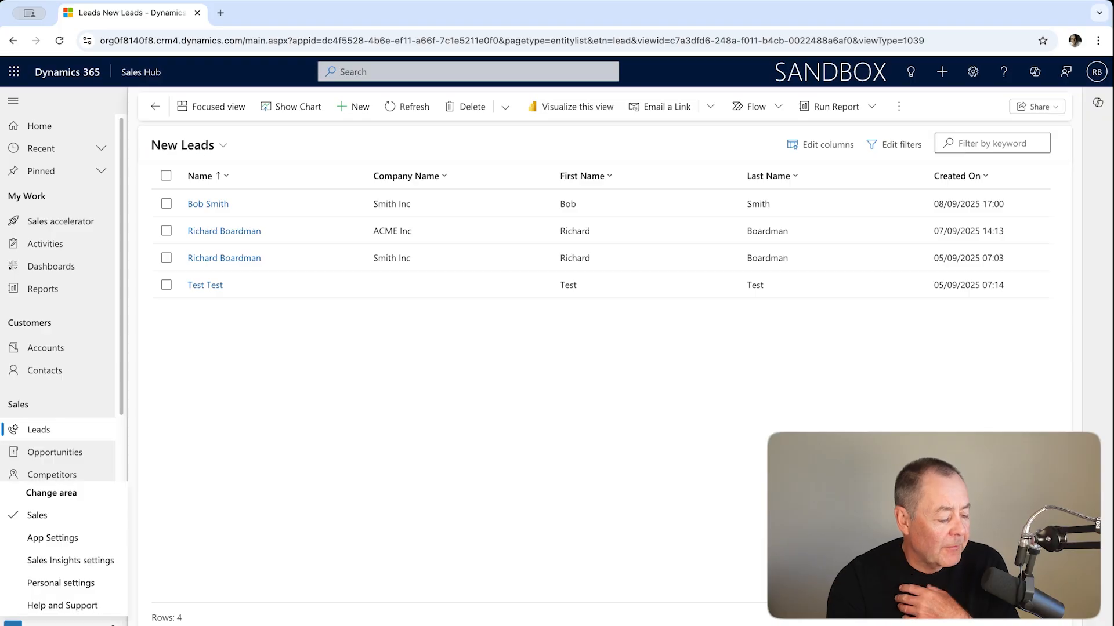
left_click(85, 563)
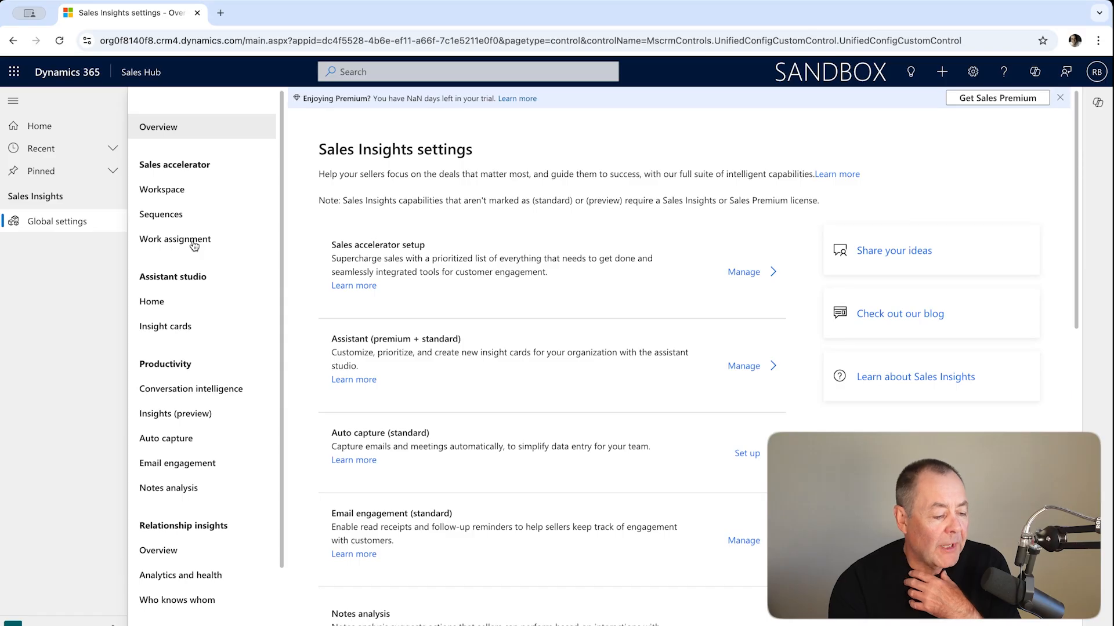
left_click(194, 247)
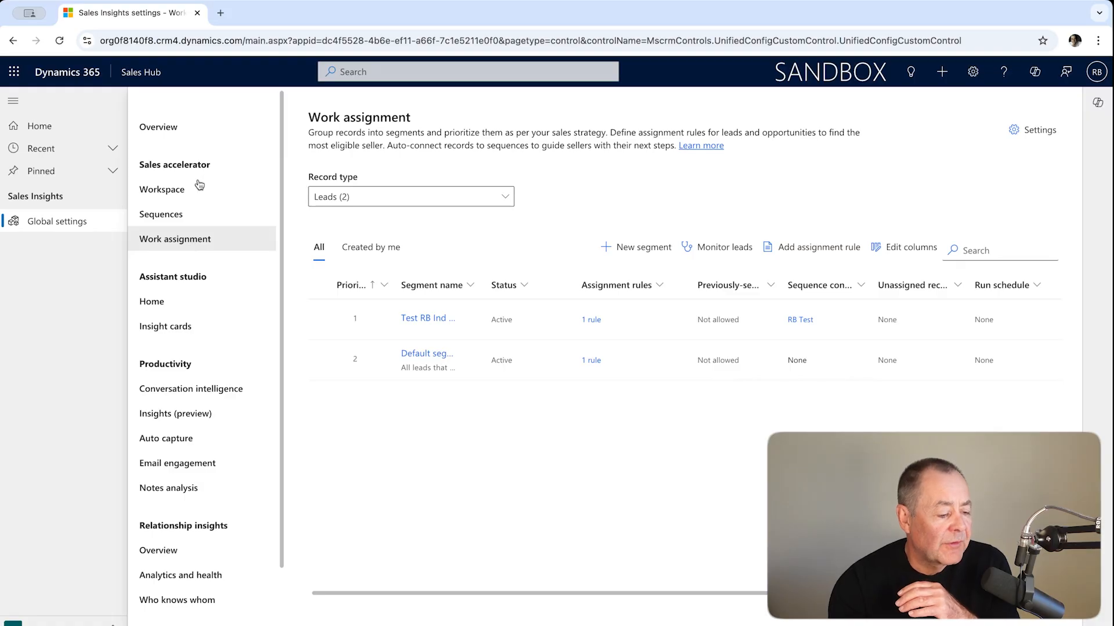
left_click(173, 218)
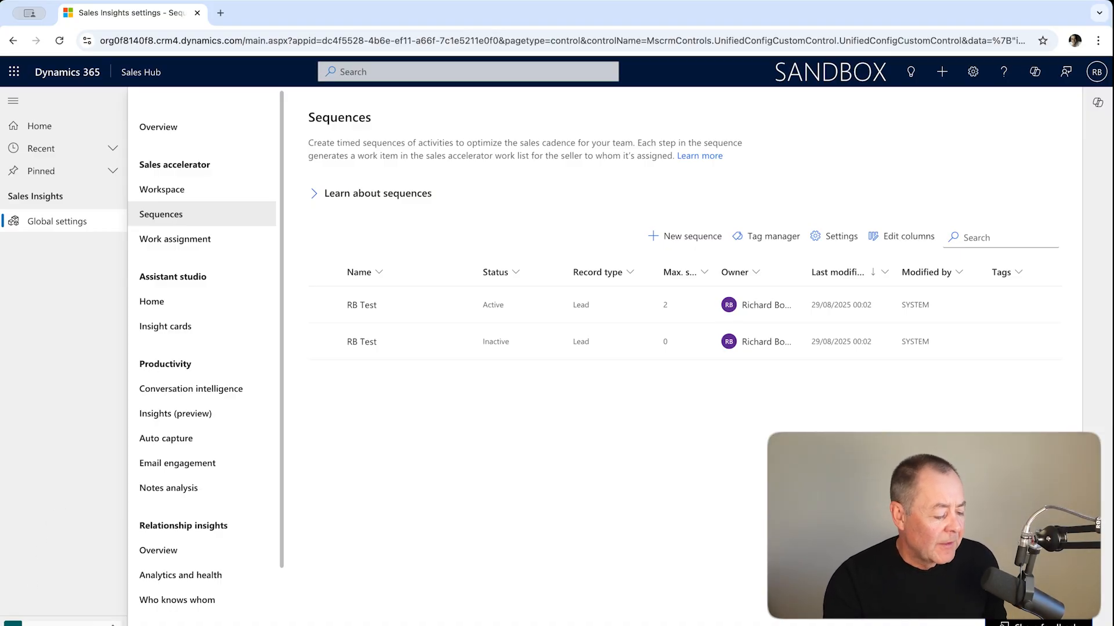
- Return to the Sales area and open the most recently created lead, with the topic Test, from the open leads
left_click(58, 624)
left_click(72, 514)
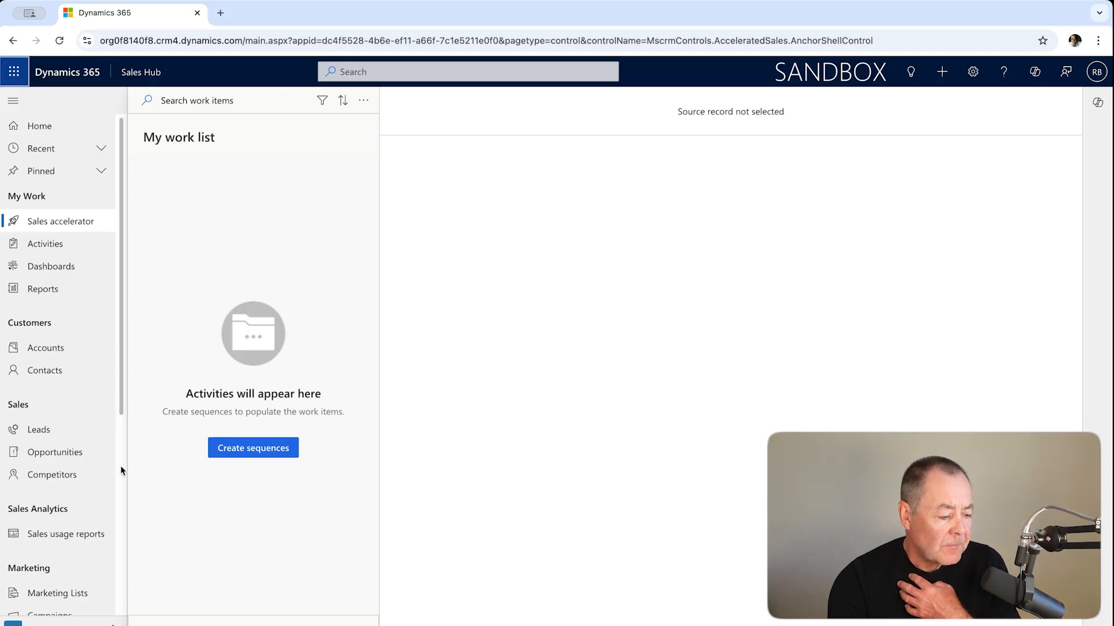
left_click(55, 432)
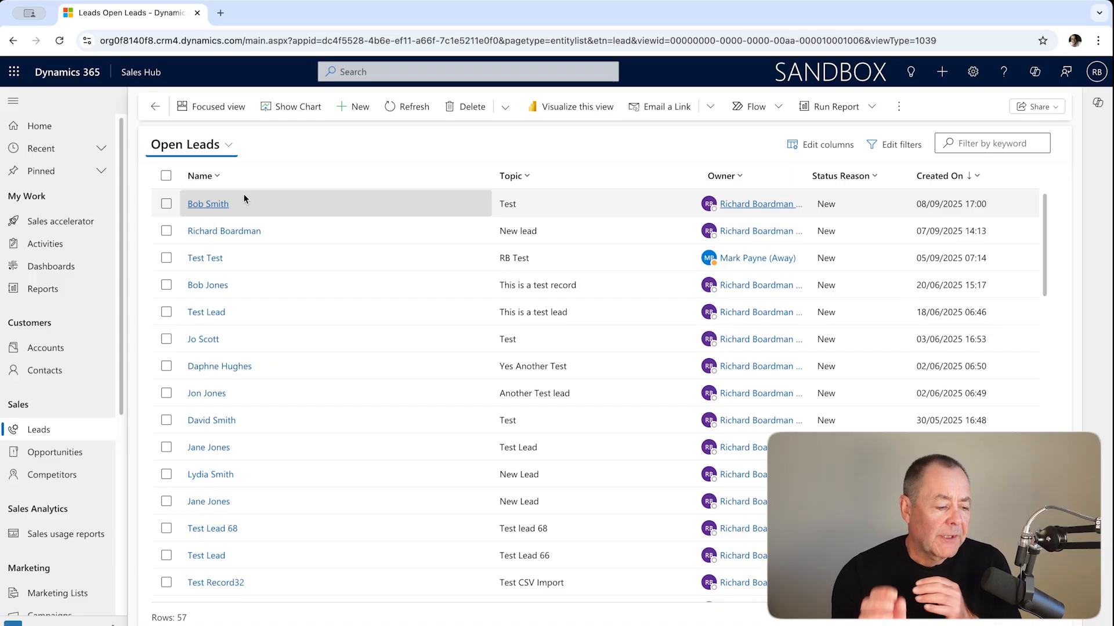
left_click(217, 204)
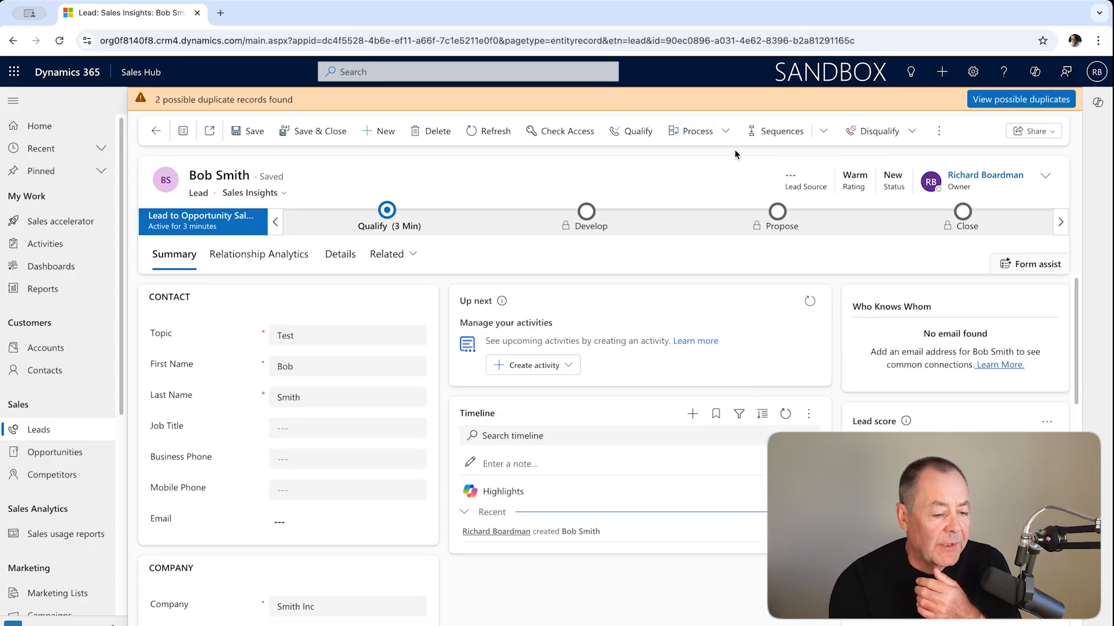
- Qualify the lead, ignoring the matched records and creating a new account, contact and opportunity from it
left_click(639, 132)
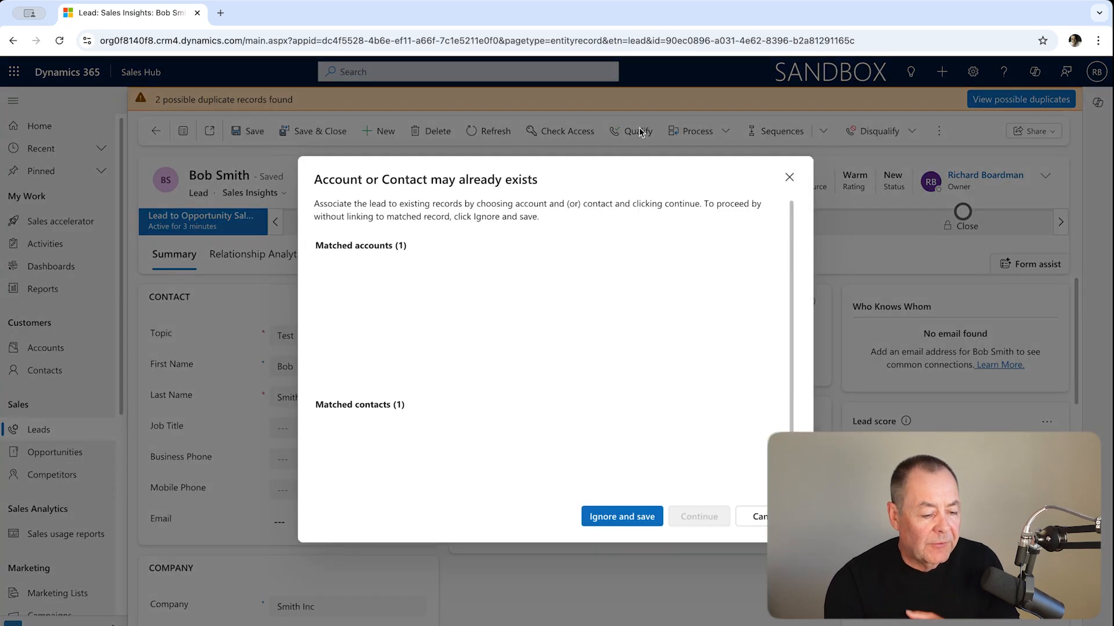
left_click(627, 519)
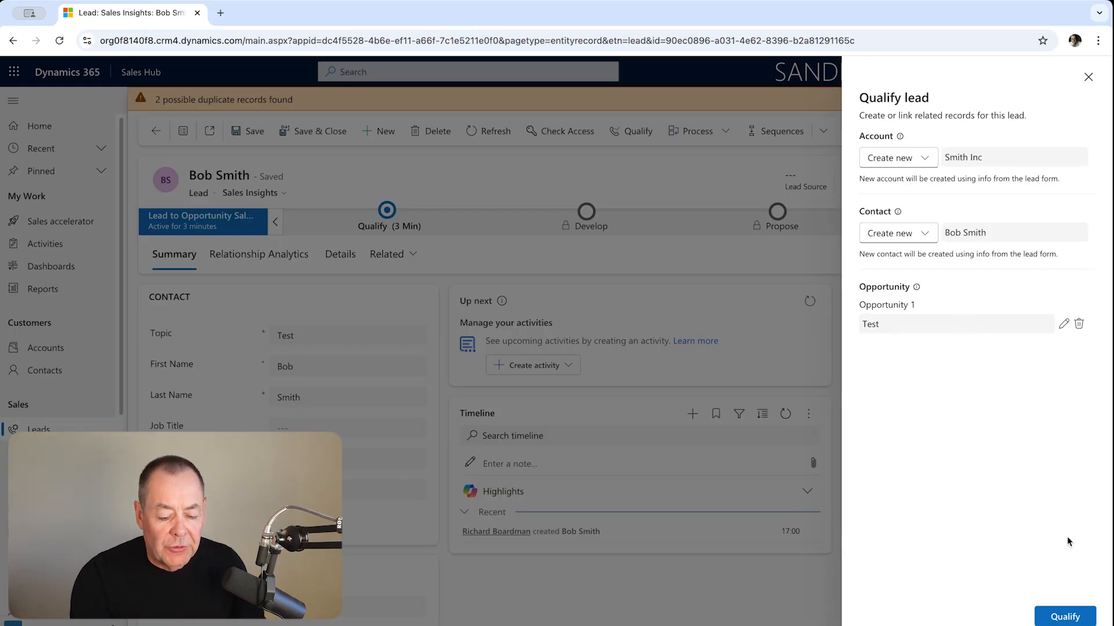
left_click(1069, 618)
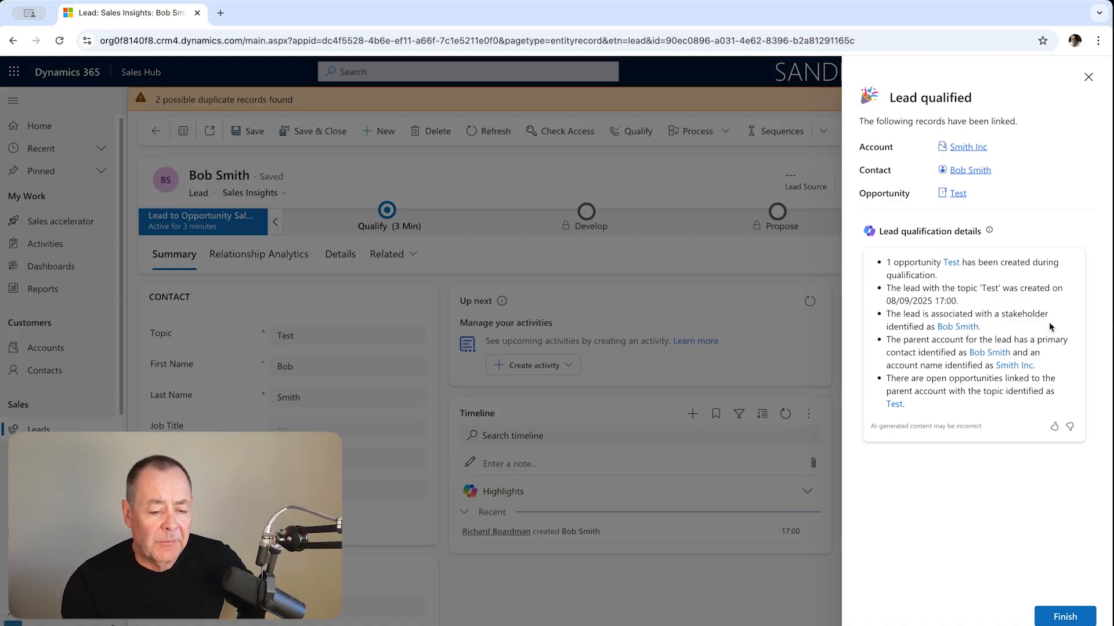
- Open the Test opportunity created from the lead and start a new email from its timeline
left_click(958, 195)
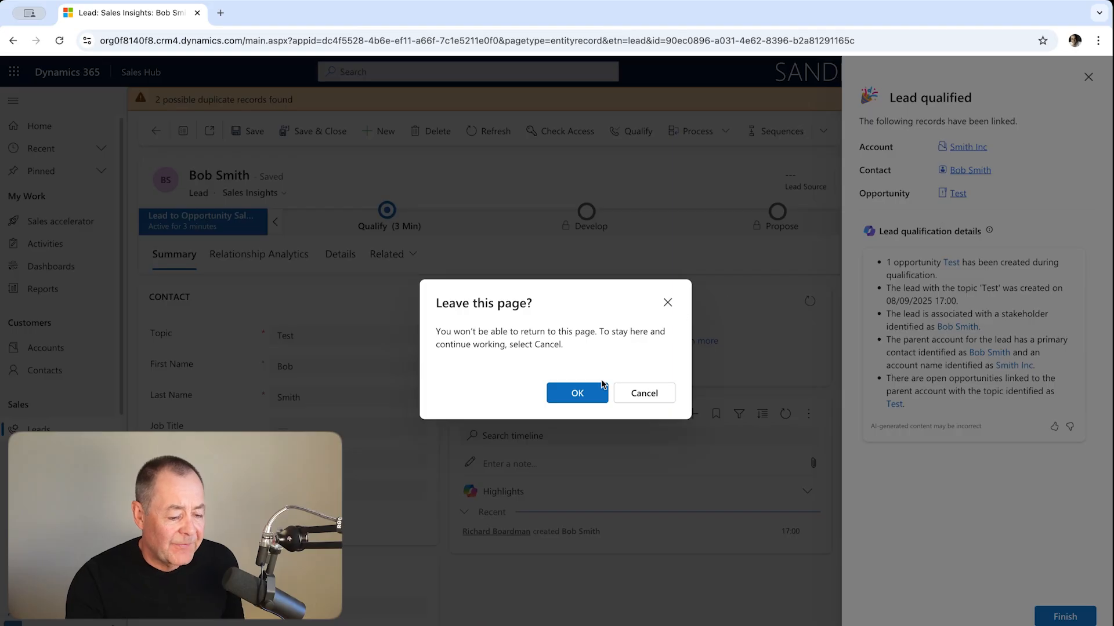
left_click(577, 393)
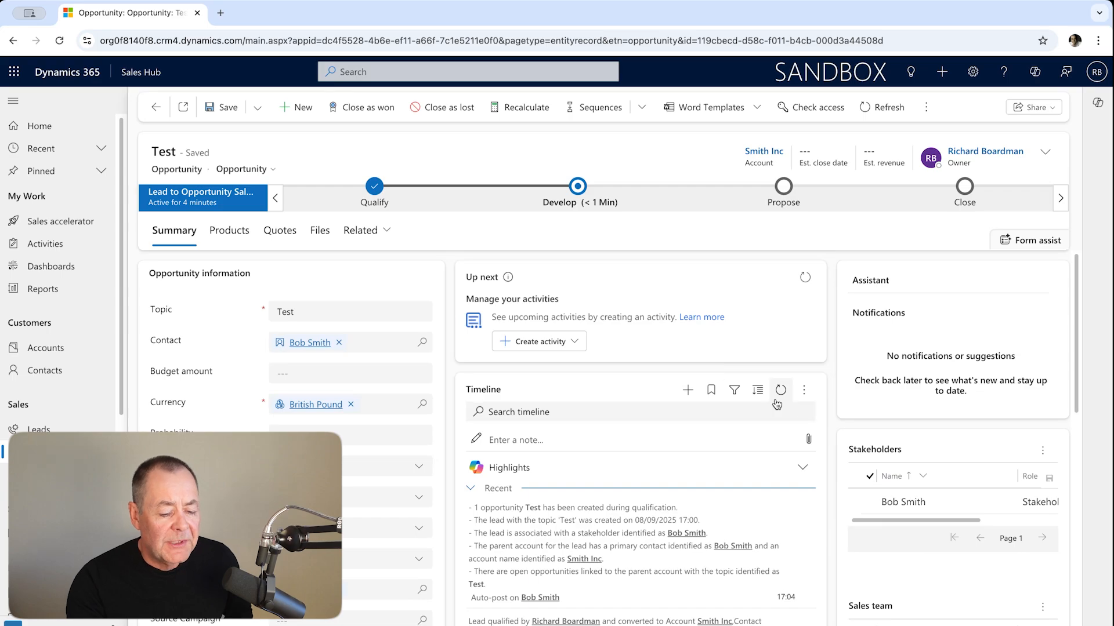
left_click(687, 391)
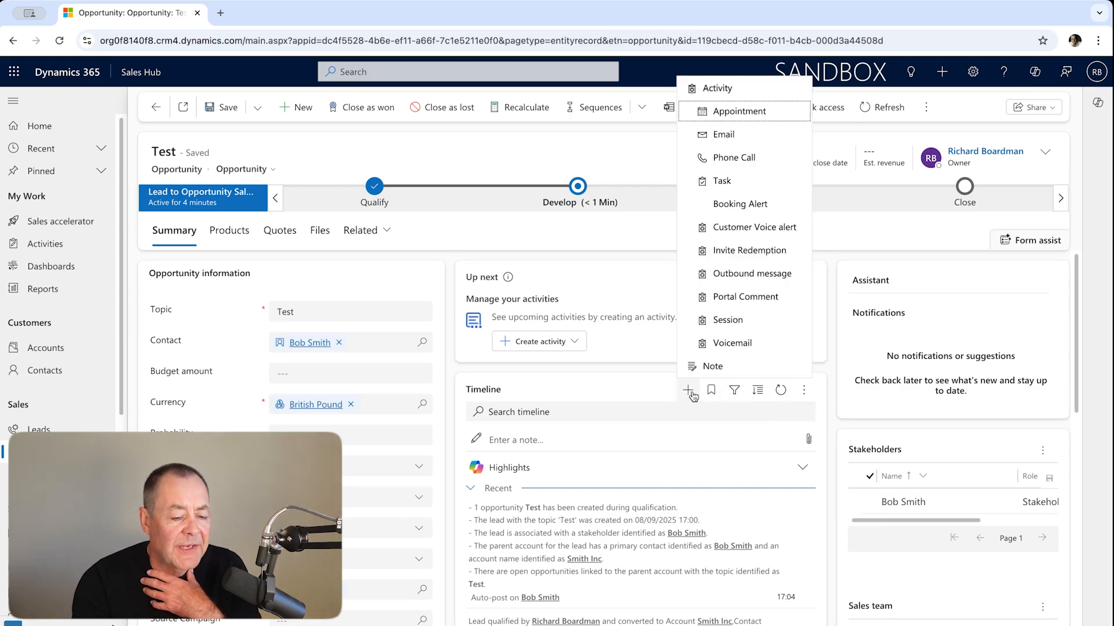
left_click(753, 139)
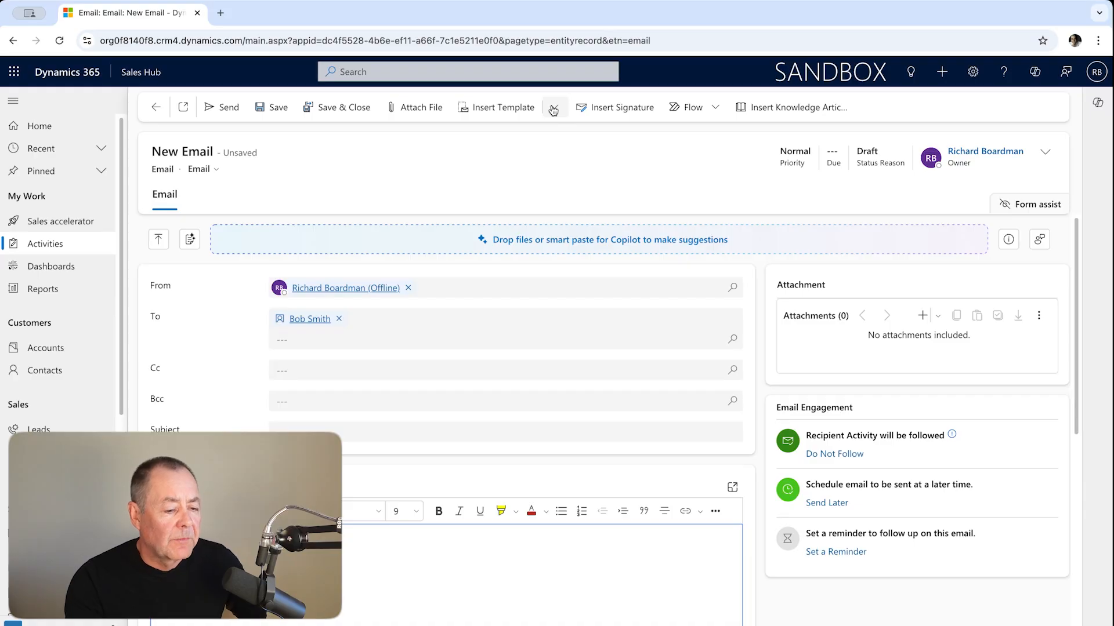
- Apply the Contact Reconnect template to the email, using the contact in the To field as the template record
left_click(527, 110)
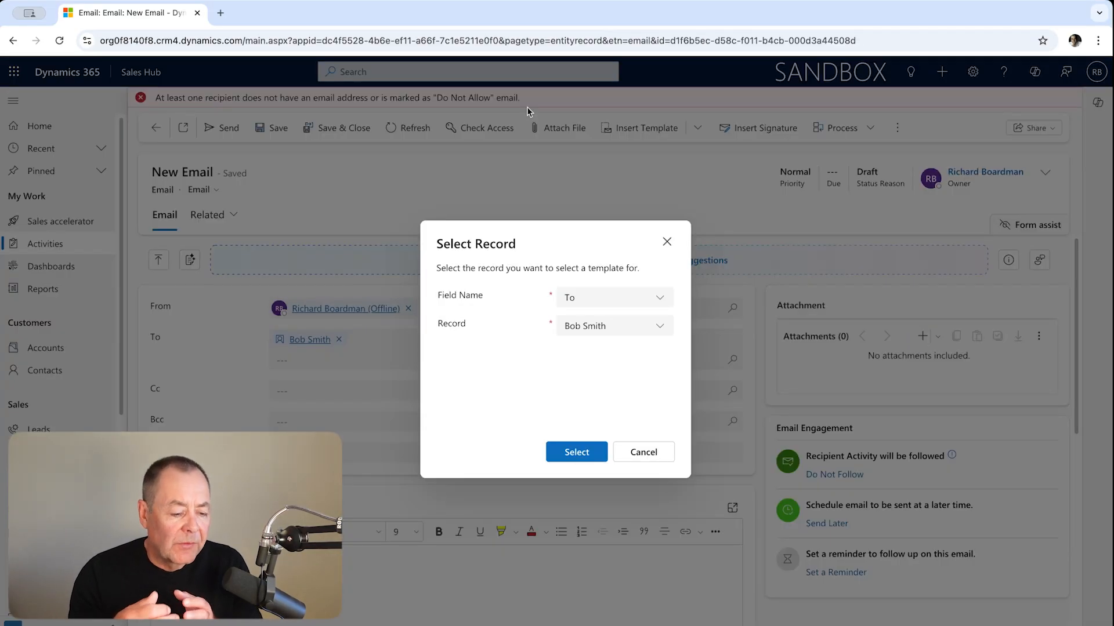
left_click(573, 453)
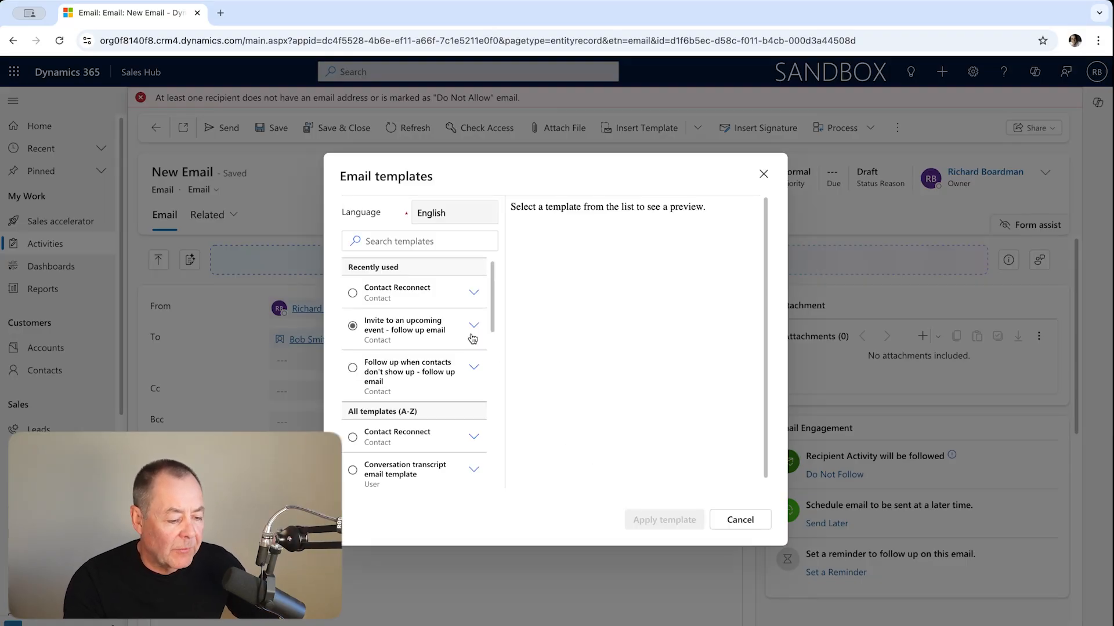
scroll(473, 339, "down", 1)
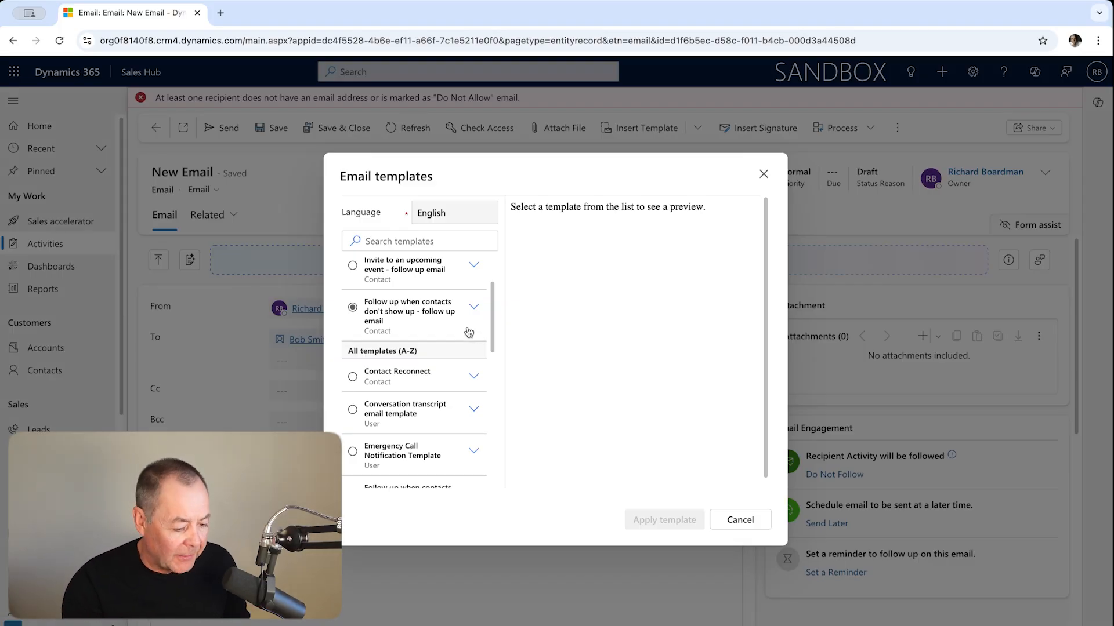
scroll(466, 378, "down", 1)
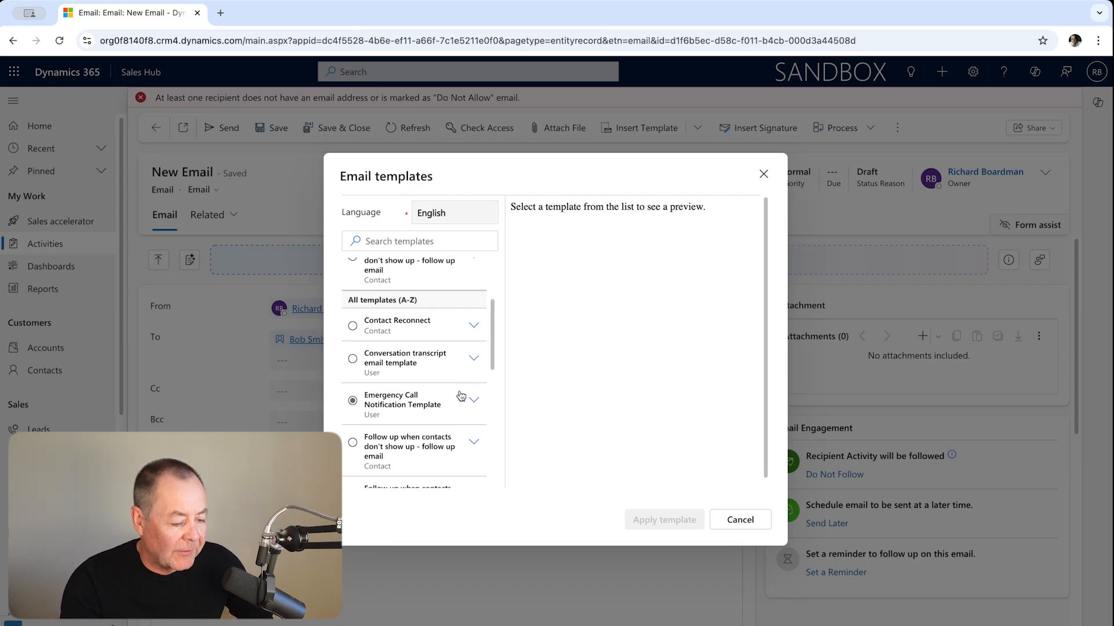
scroll(464, 384, "up", 1)
left_click(441, 347)
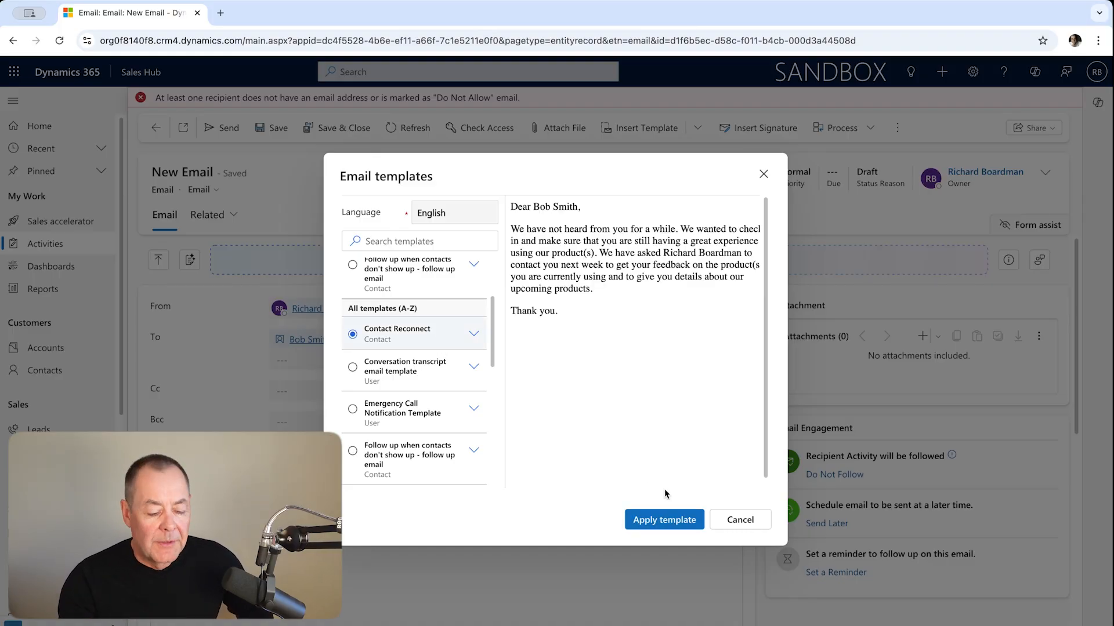
left_click(665, 520)
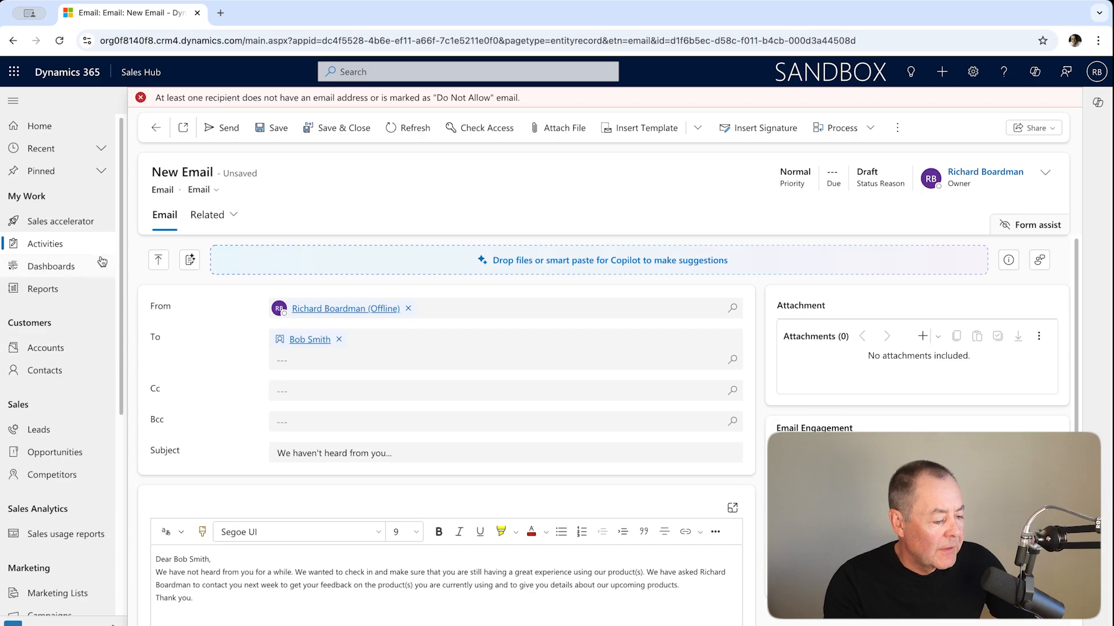
- Open the sales literature record Competitor Profile - Competitor One to view its details and attachments
scroll(92, 435, "down", 2)
scroll(92, 436, "down", 1)
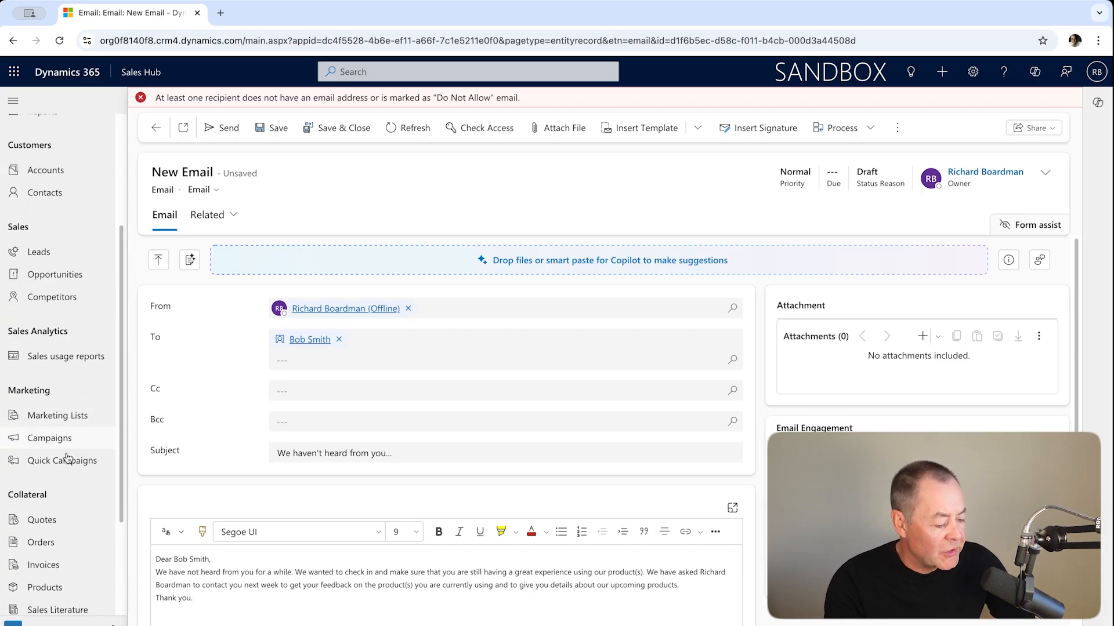
scroll(65, 493, "down", 2)
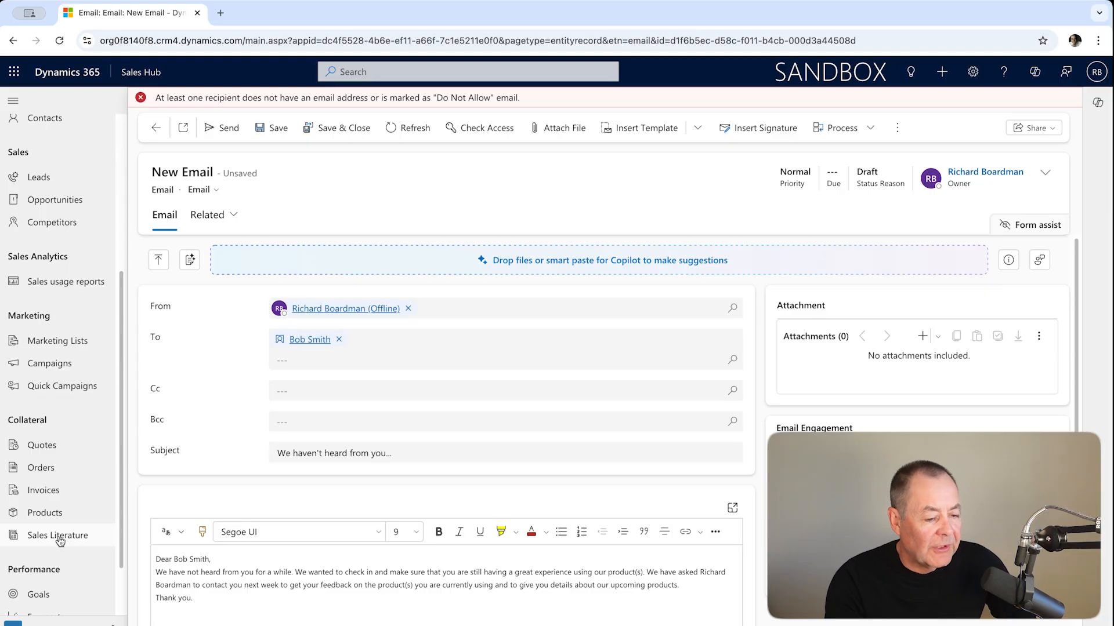
left_click(63, 534)
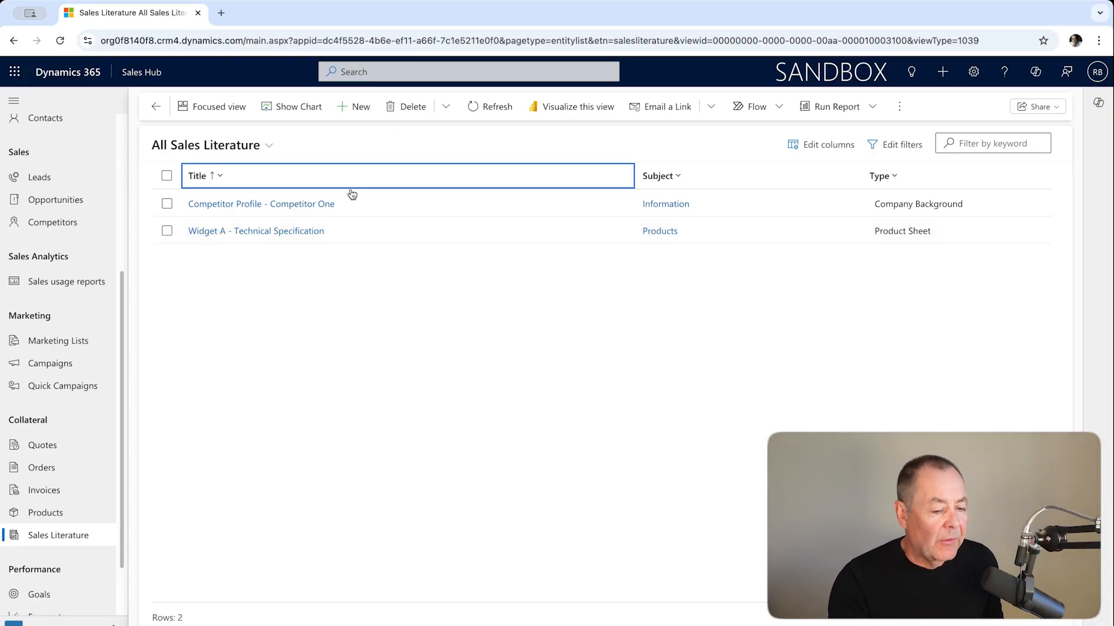
left_click(243, 207)
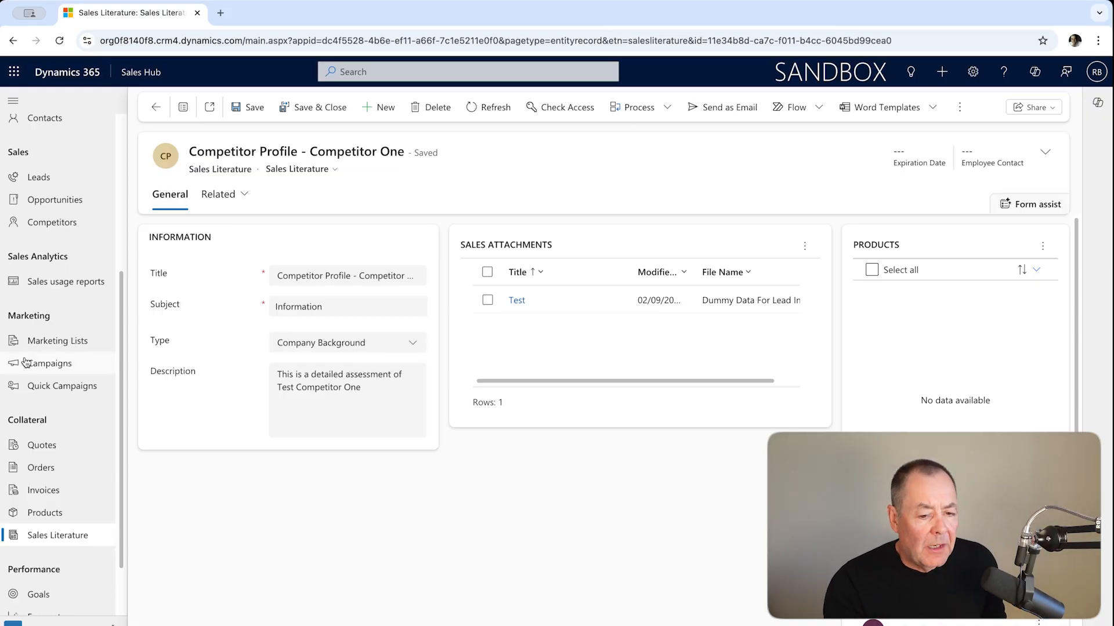
scroll(26, 363, "down", 1)
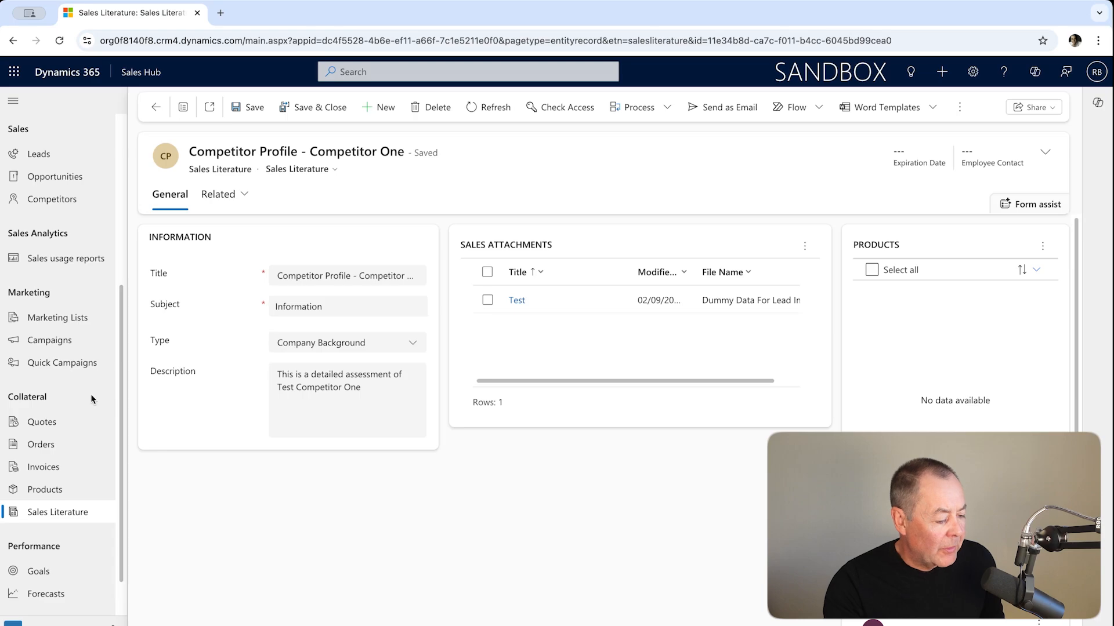
- Open the first Test opportunity for Smith Inc from the open opportunities
scroll(91, 399, "down", 1)
scroll(91, 397, "up", 5)
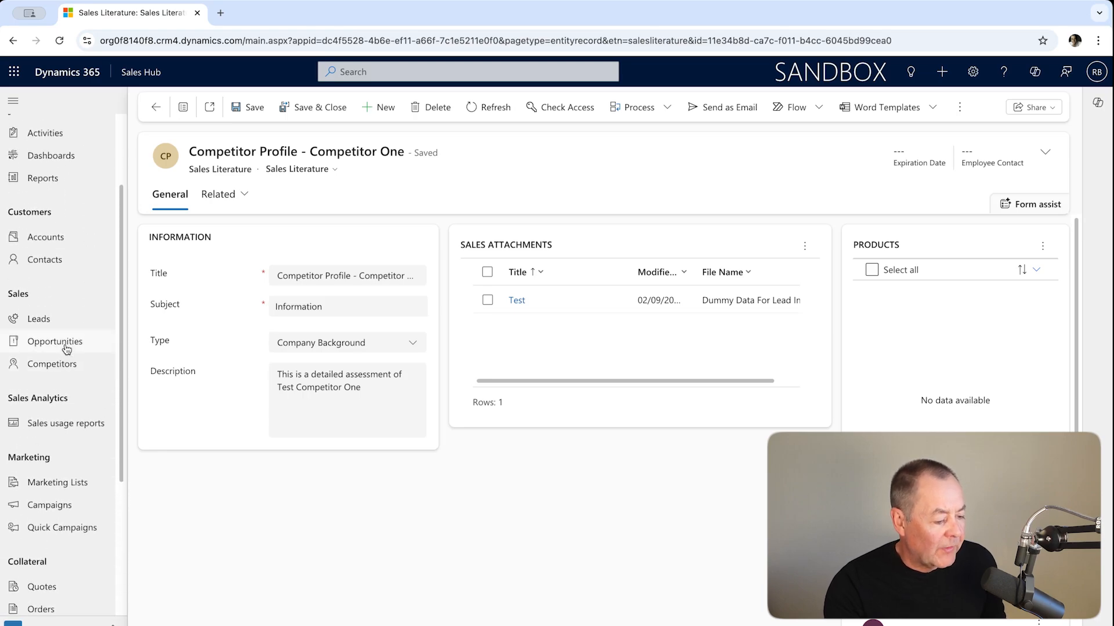
left_click(66, 349)
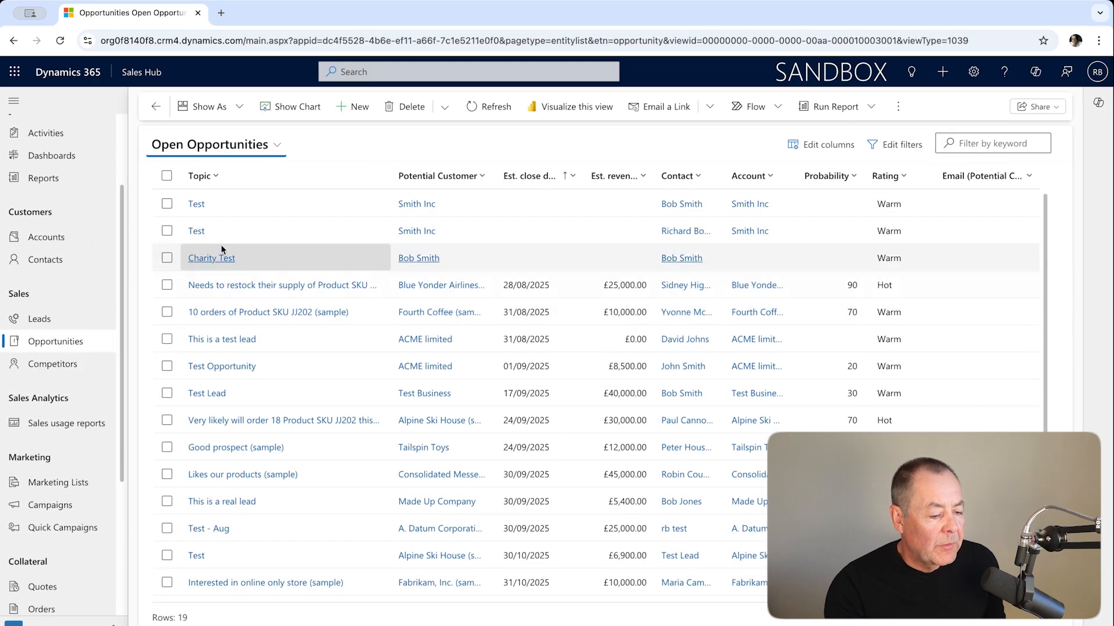
left_click(200, 204)
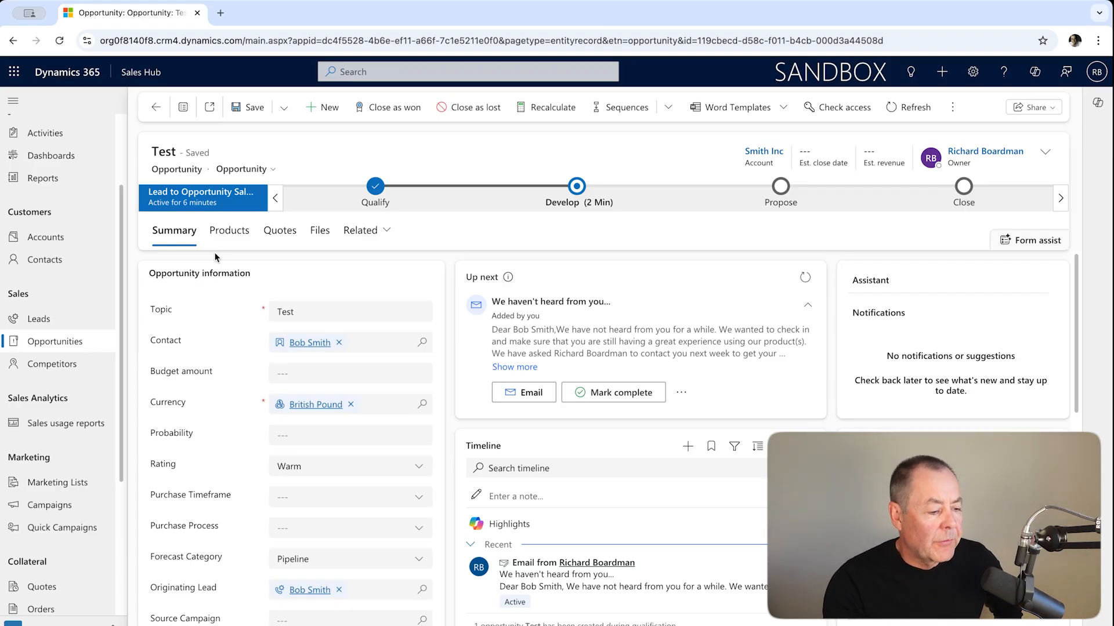
- Set the price list for the opportunity's products to Consultancy Services and save the record
left_click(237, 233)
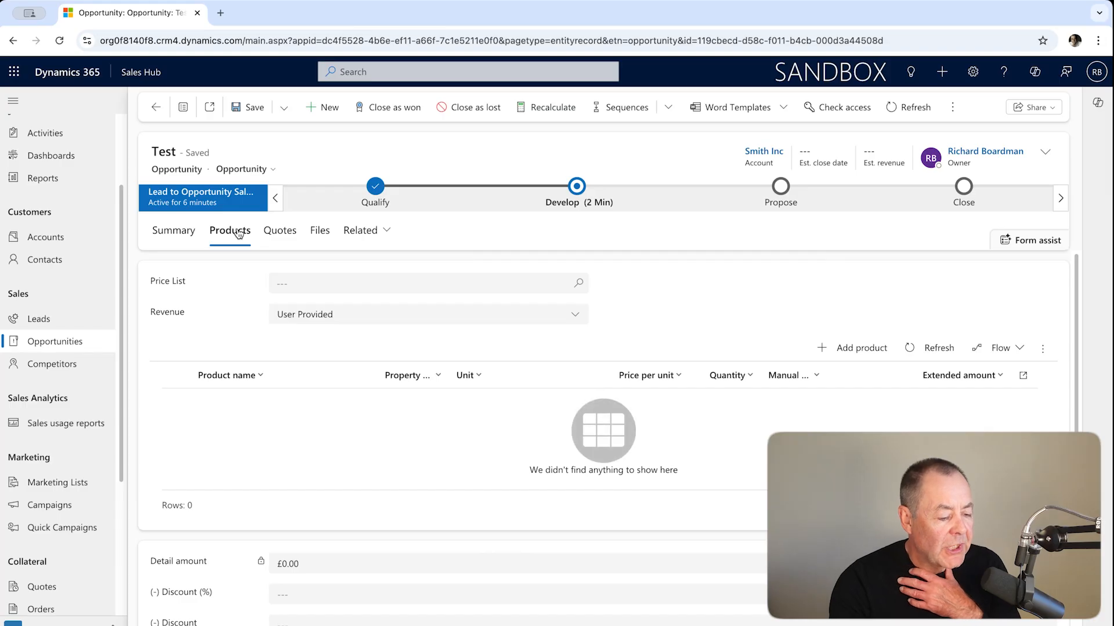
left_click(579, 283)
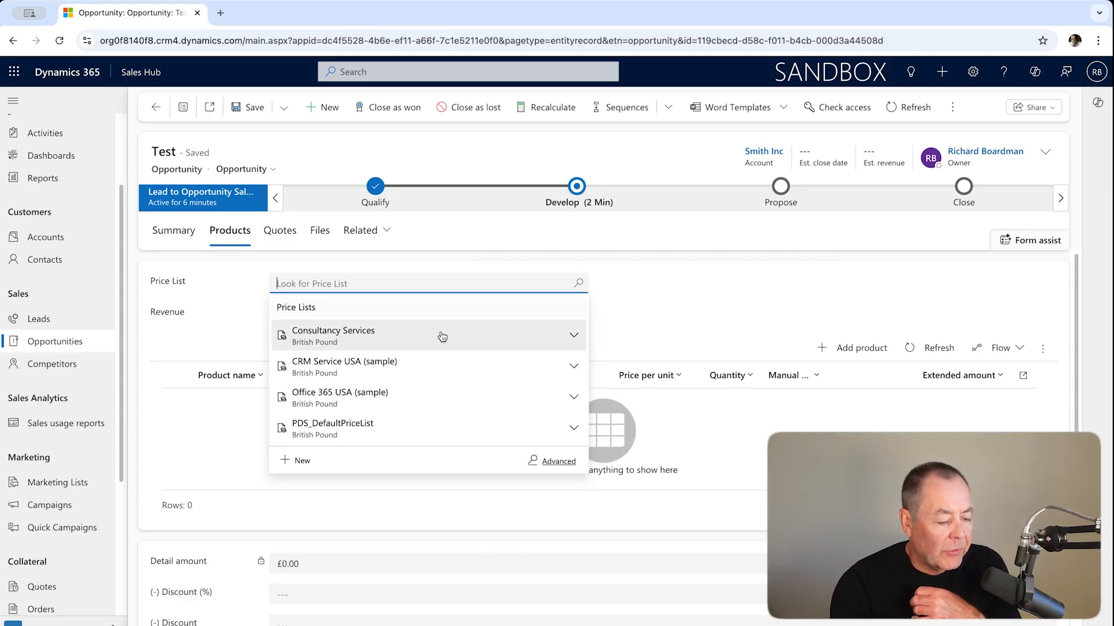
left_click(439, 334)
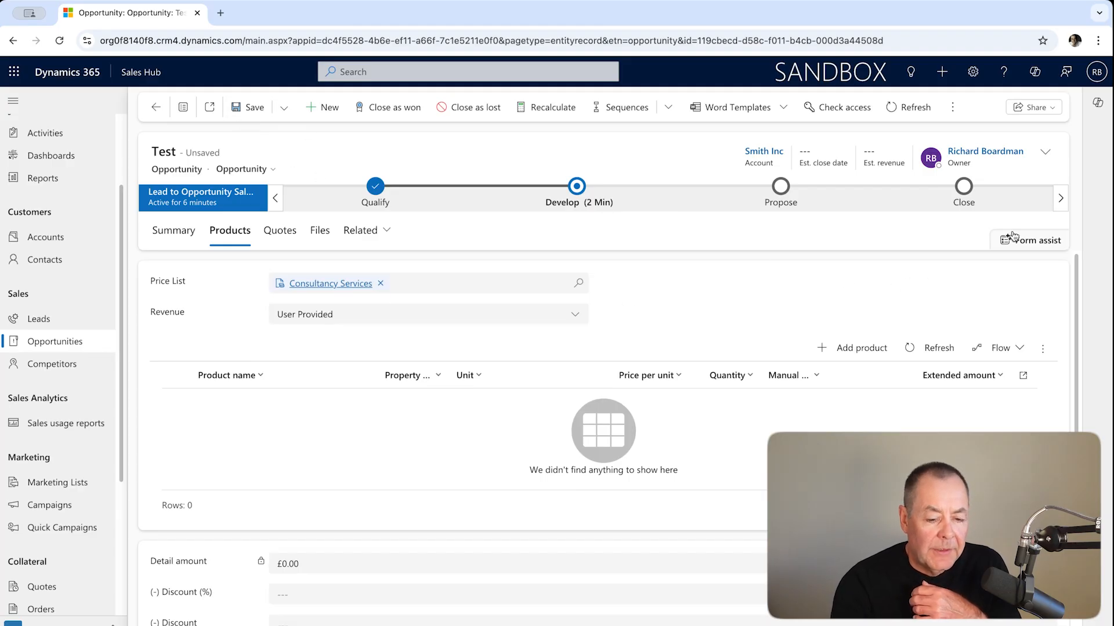
left_click(264, 110)
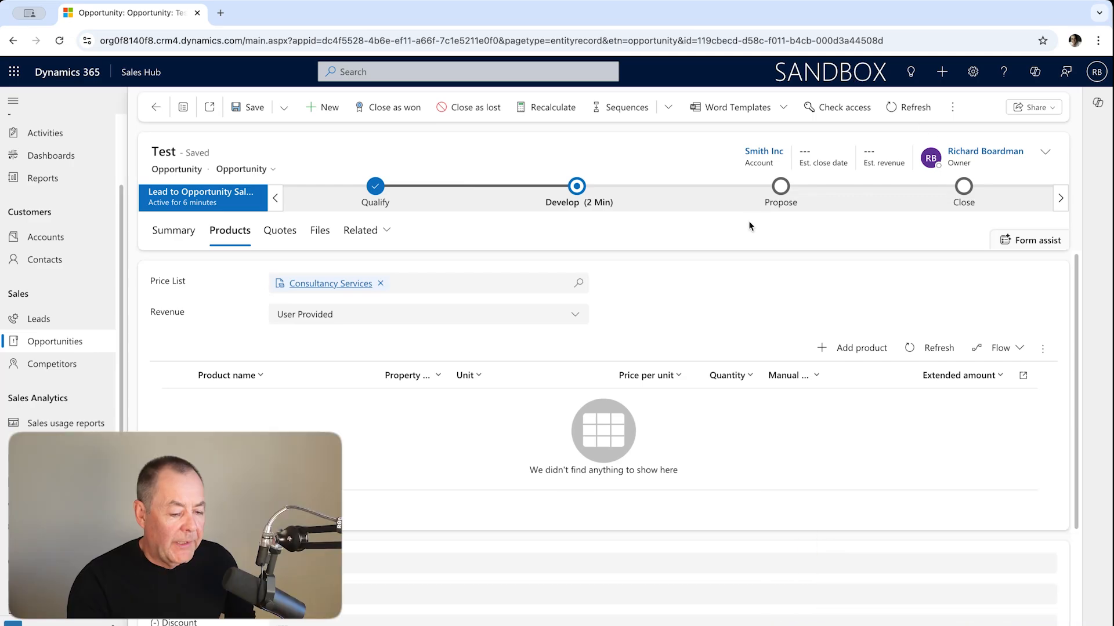
- Add the existing product System Audit to the opportunity, keeping the default unit, price and quantity, and save it
left_click(860, 347)
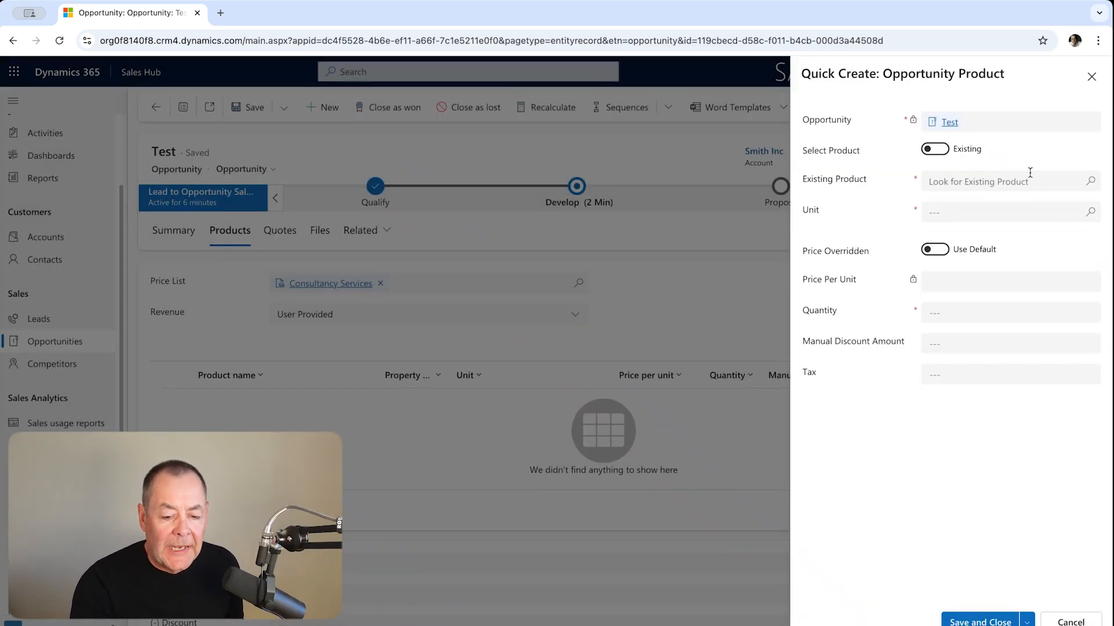
left_click(1090, 181)
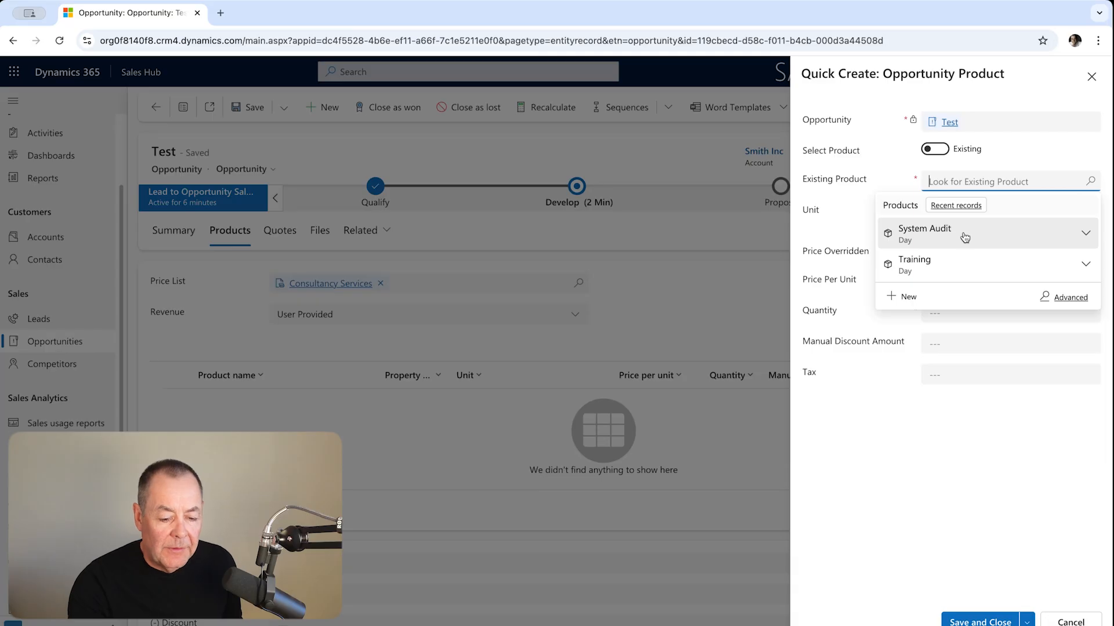
left_click(964, 237)
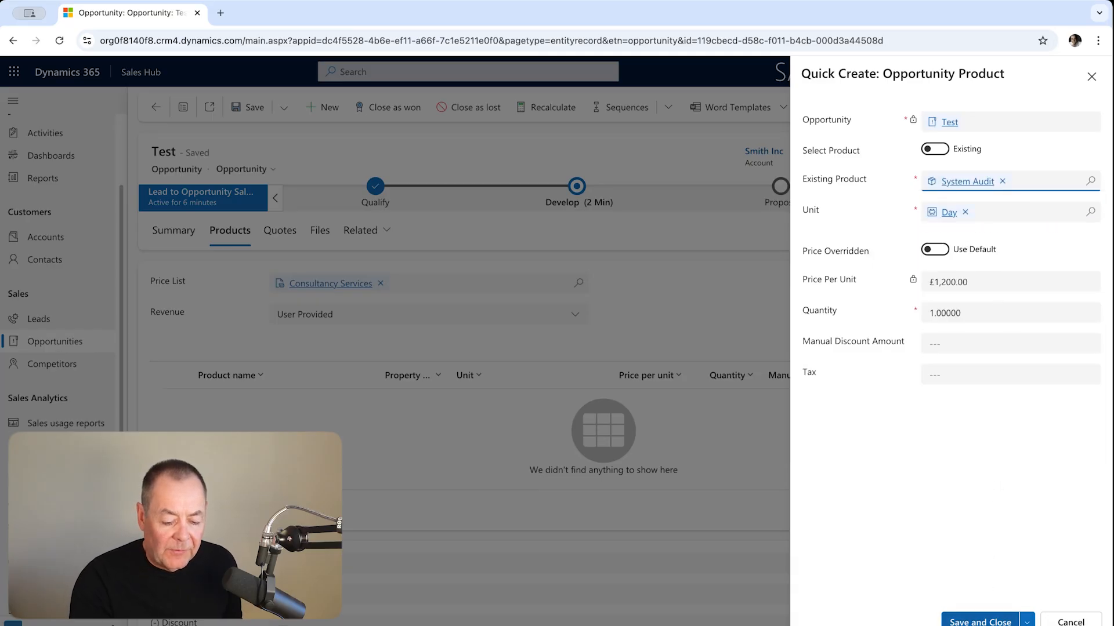
left_click(980, 621)
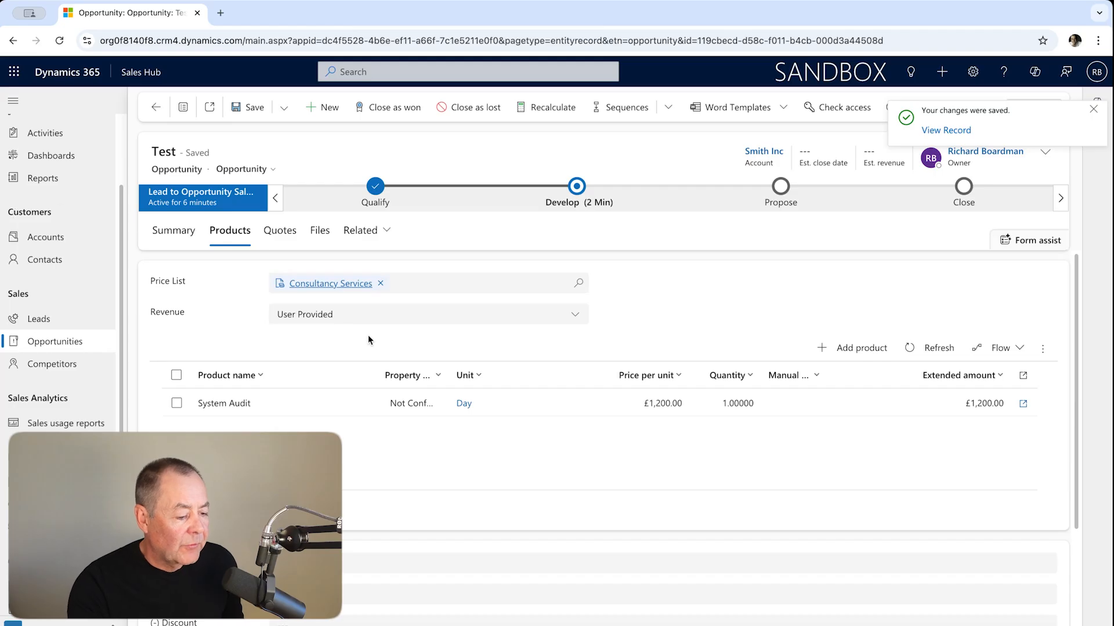
- Create a new quote from the opportunity and preview its PDF export with the Print quote for customer template
left_click(284, 237)
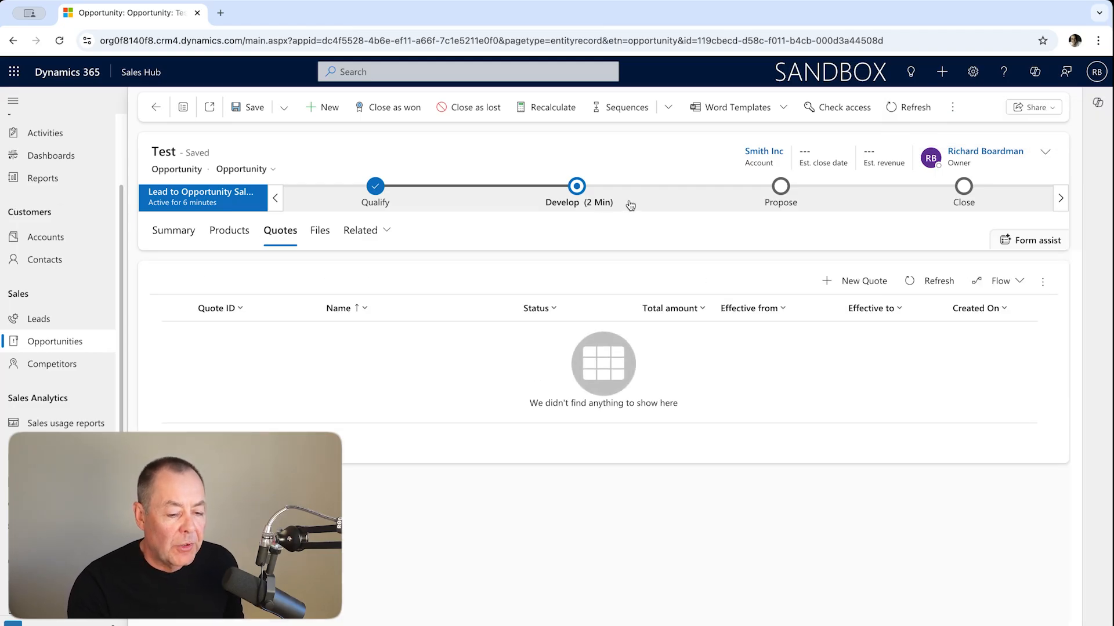
left_click(877, 285)
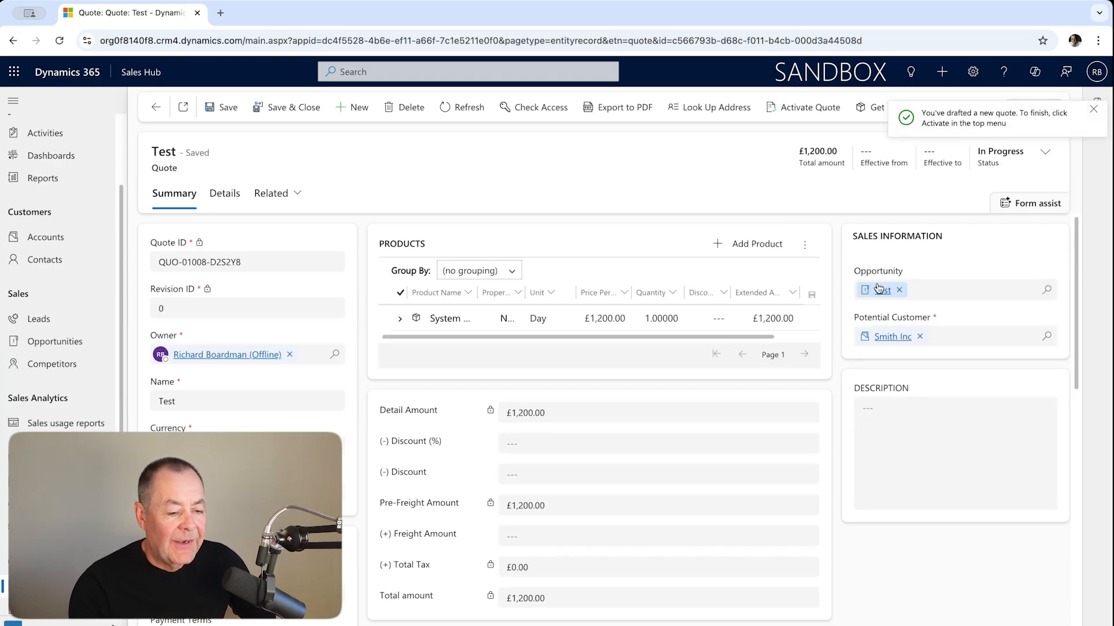
left_click(611, 108)
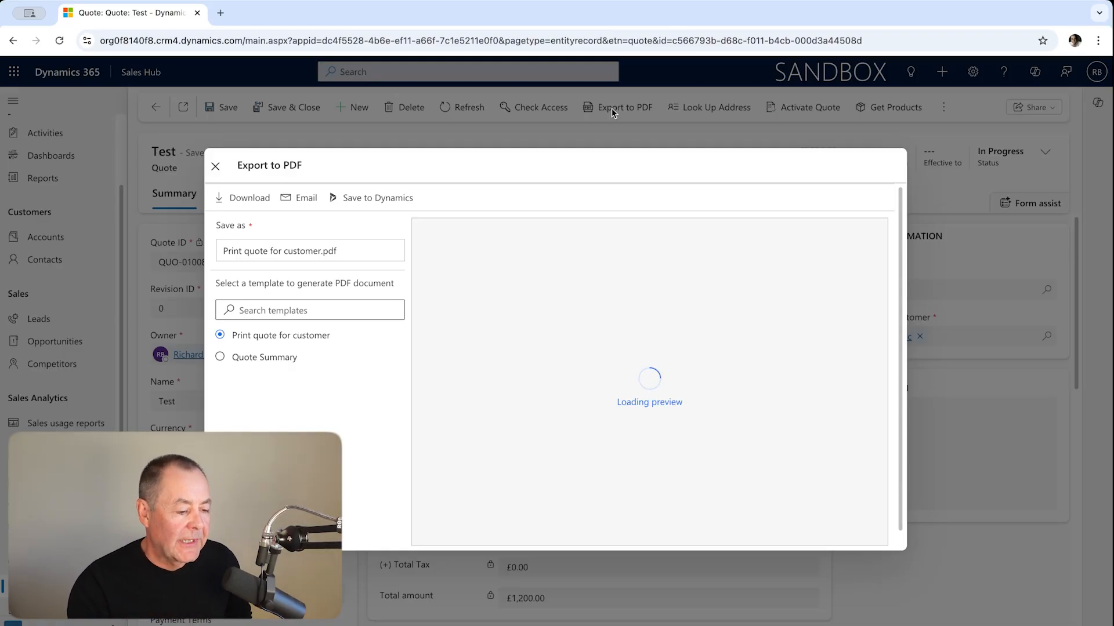
left_click(216, 167)
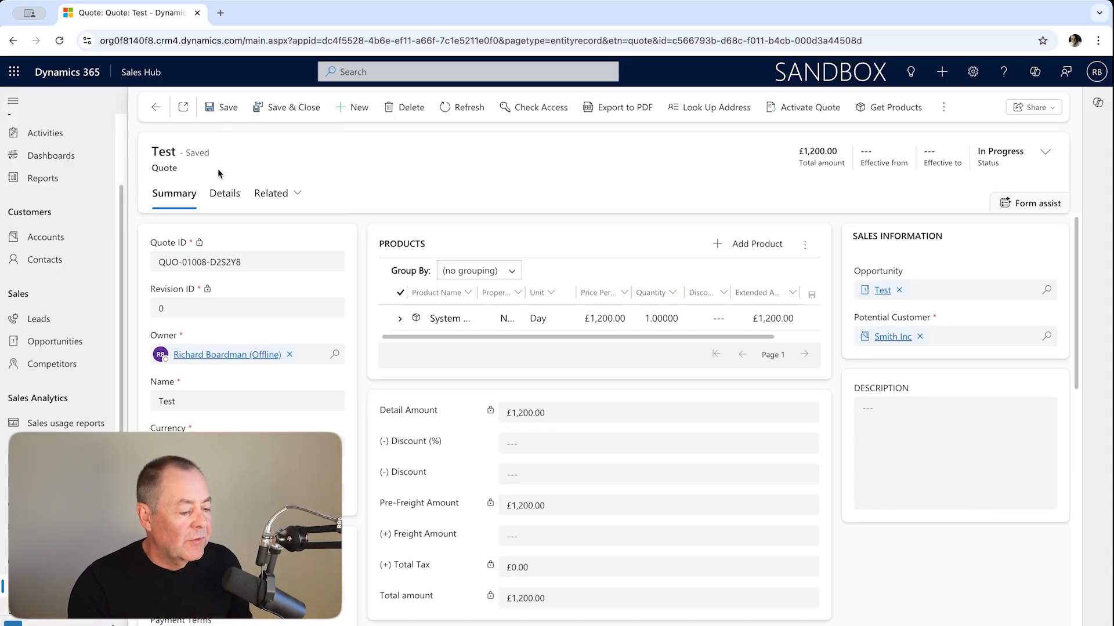
- View the available reports, and examine the new and neglected leads and opportunities on the Lead and Opportunity Monitoring Dashboard
left_click(62, 179)
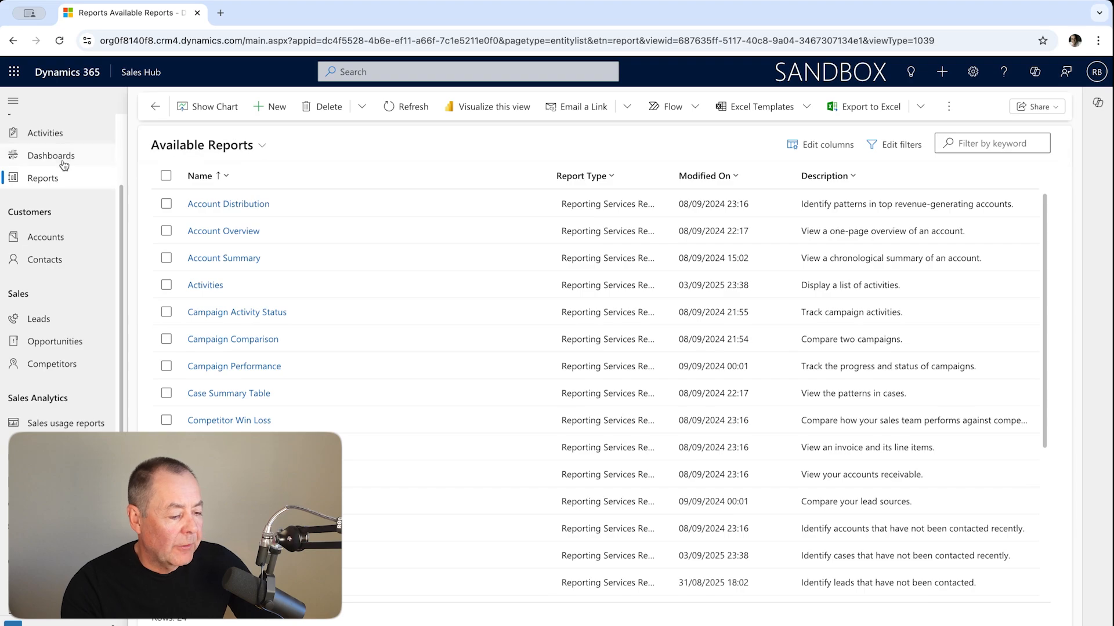
left_click(62, 157)
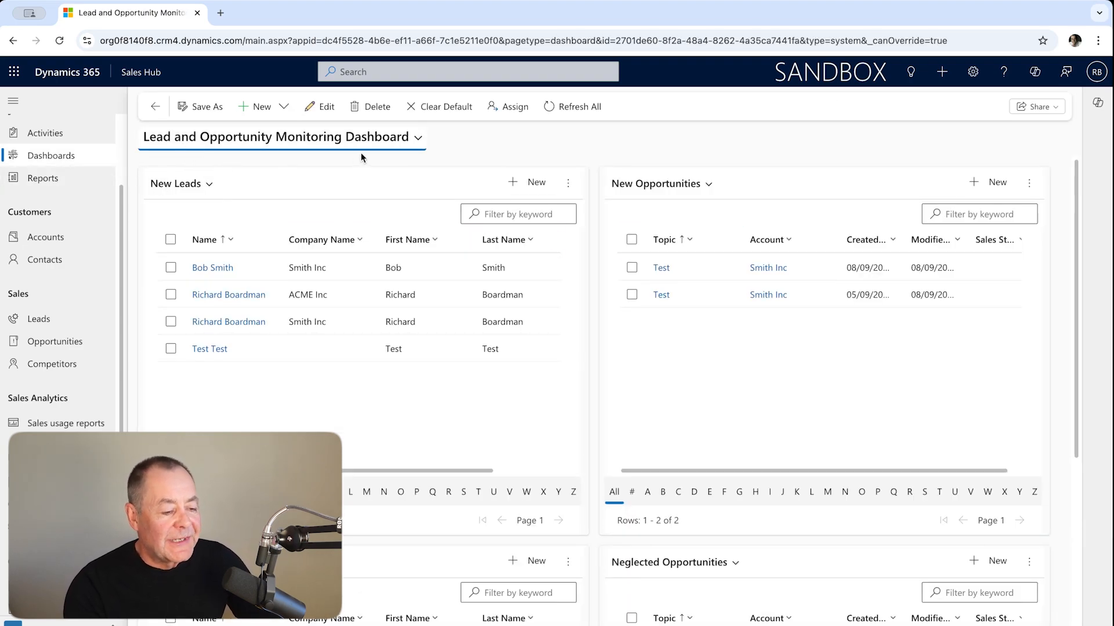
scroll(505, 232, "down", 2)
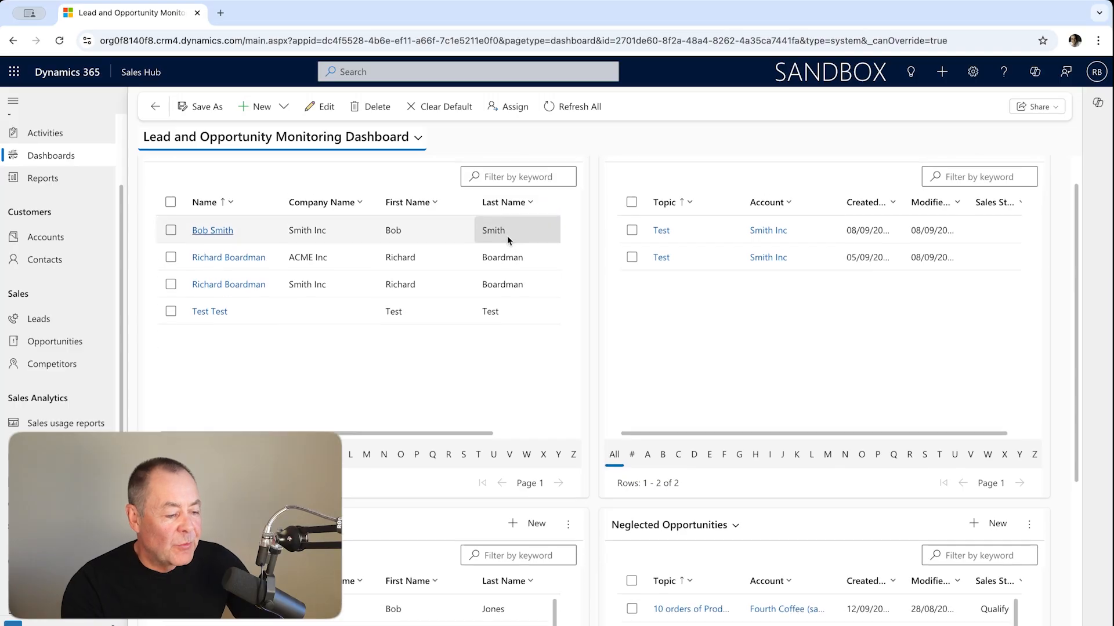
scroll(507, 236, "up", 2)
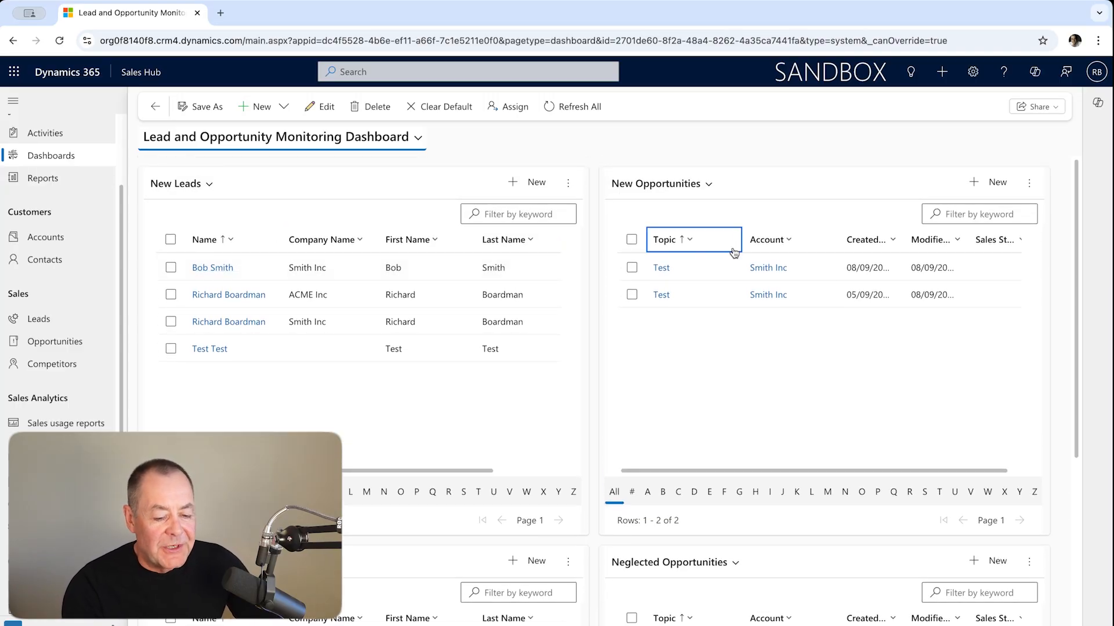
scroll(733, 251, "down", 2)
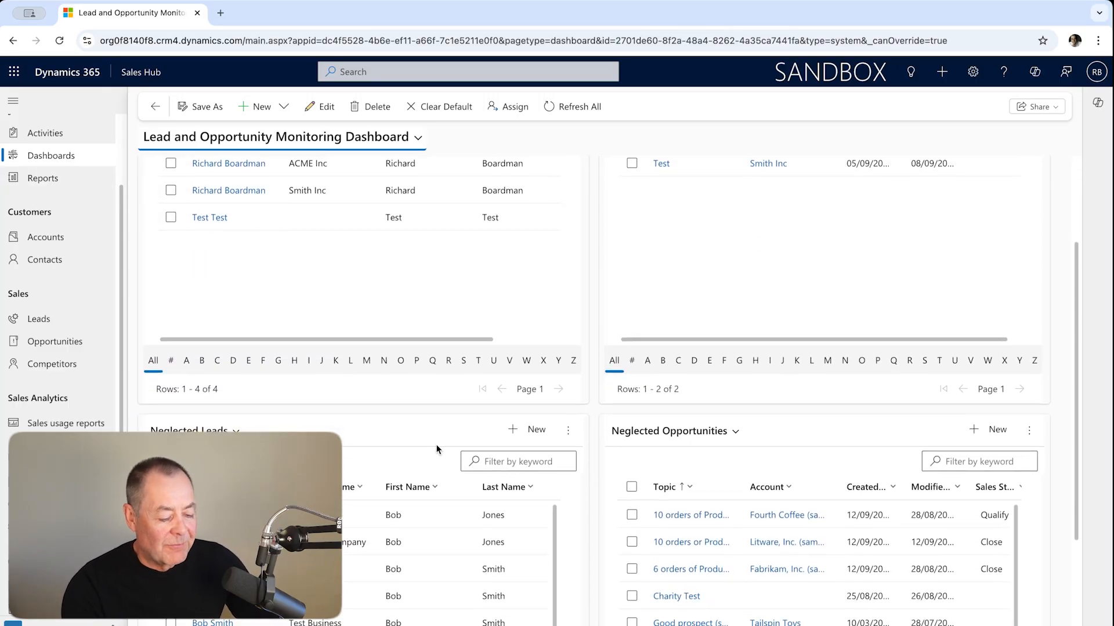
scroll(436, 444, "down", 2)
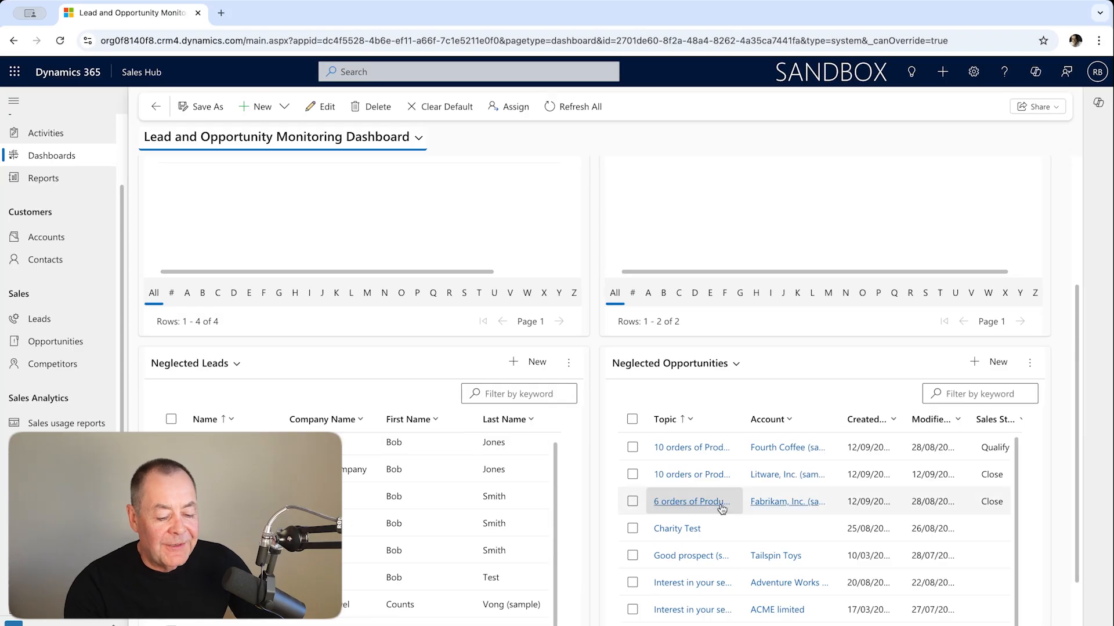
scroll(696, 504, "up", 1)
scroll(696, 506, "up", 2)
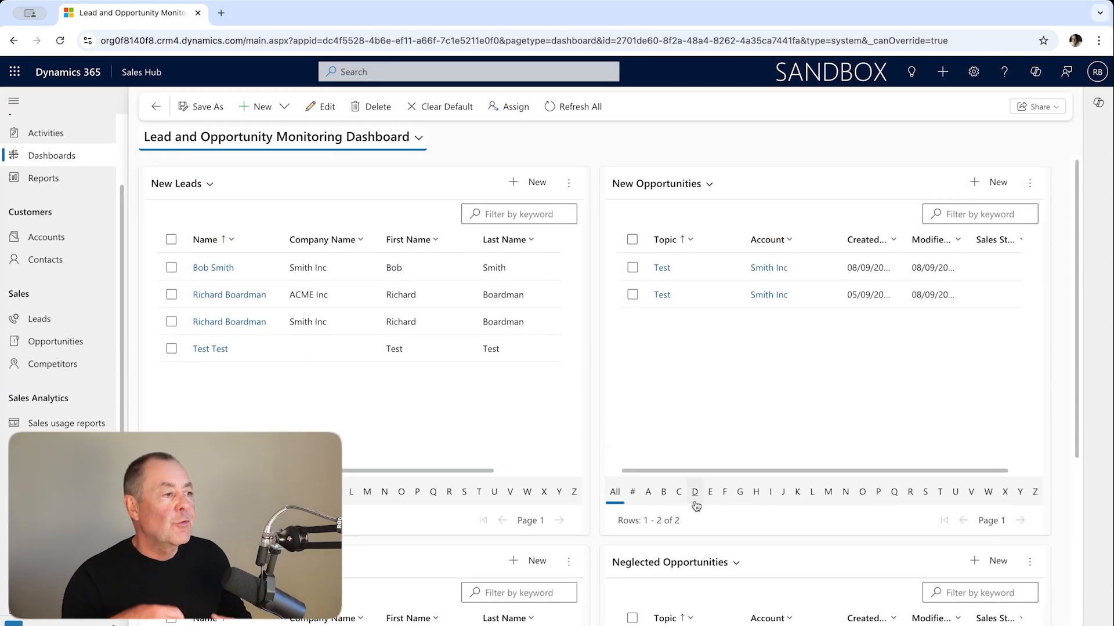